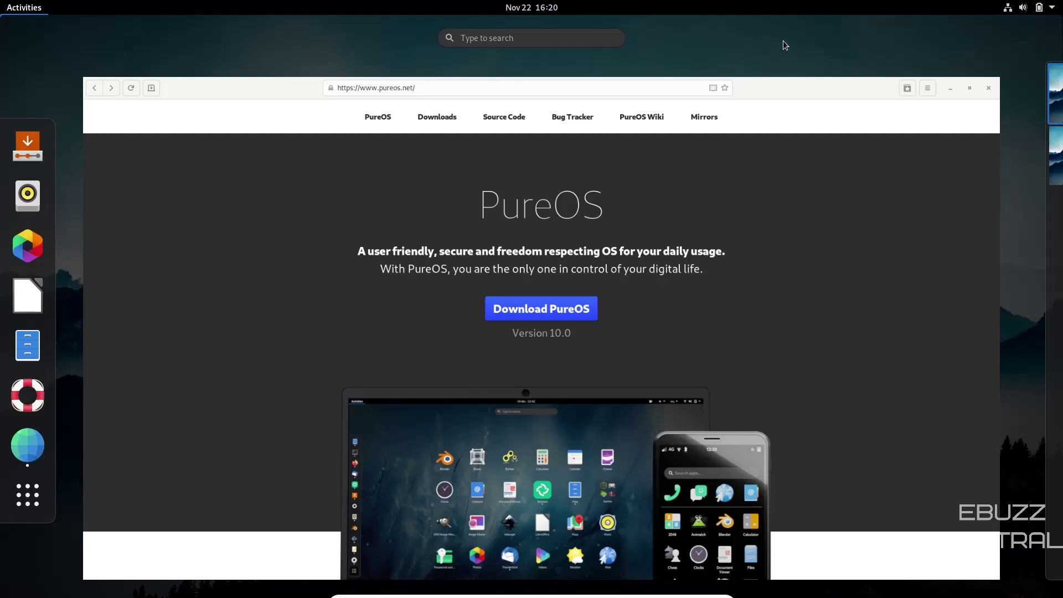
# Bring the pureos.net window forward and scroll past What's New and the app grid to Real Convergence.
pyautogui.click(819, 85)
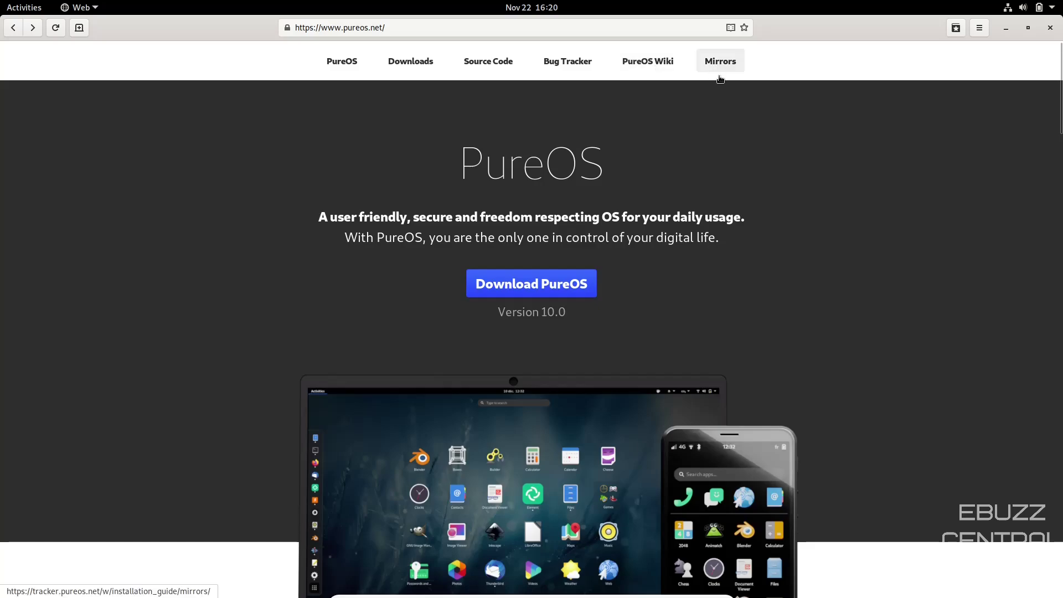
pyautogui.scroll(-2, 287, 204)
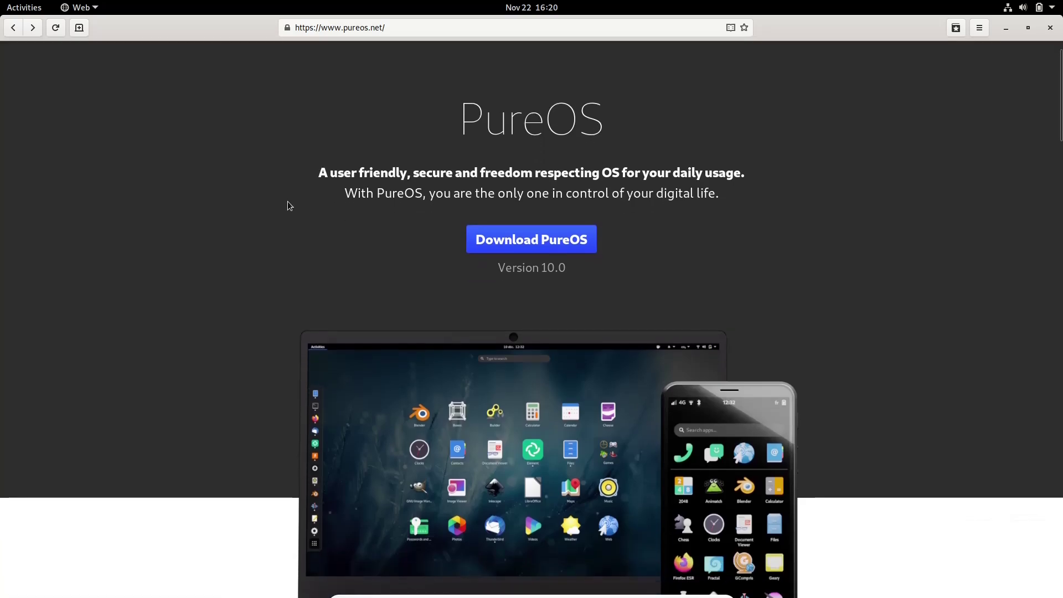
pyautogui.scroll(-2, 289, 205)
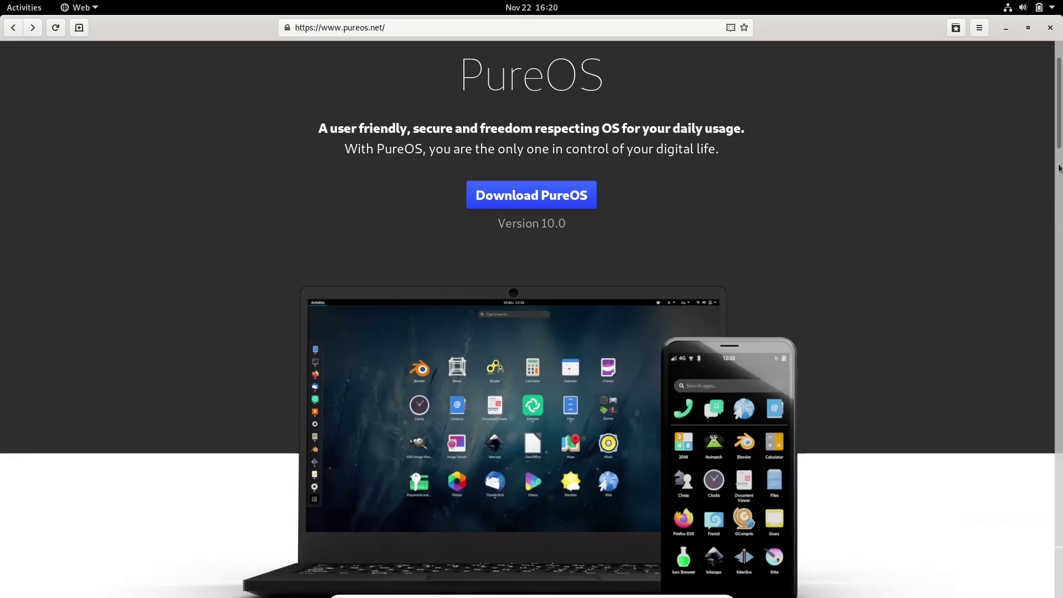
pyautogui.moveTo(1060, 143); pyautogui.dragTo(1060, 252)
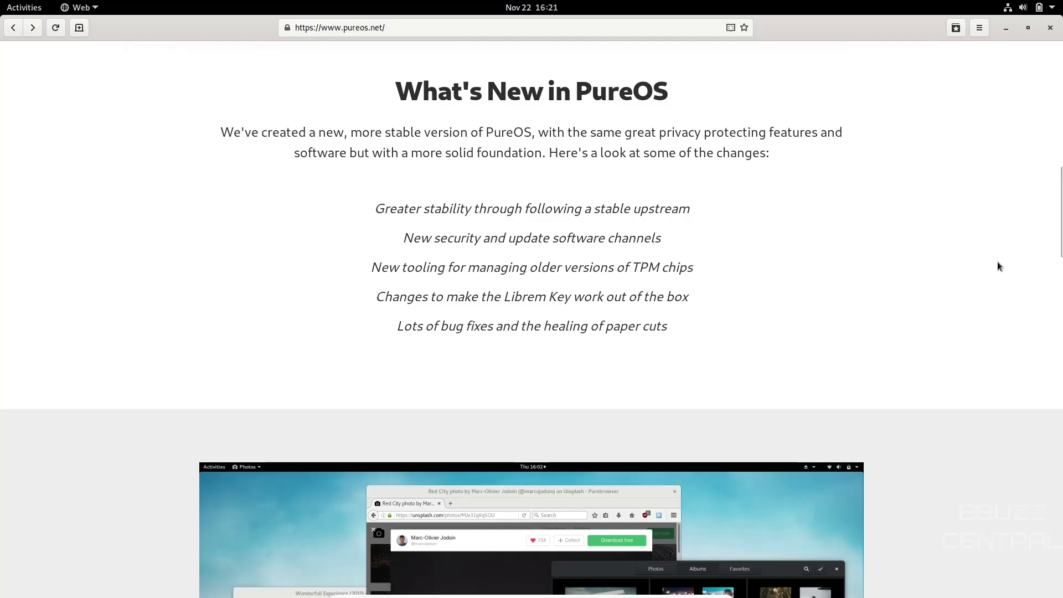
pyautogui.scroll(-1, 895, 263)
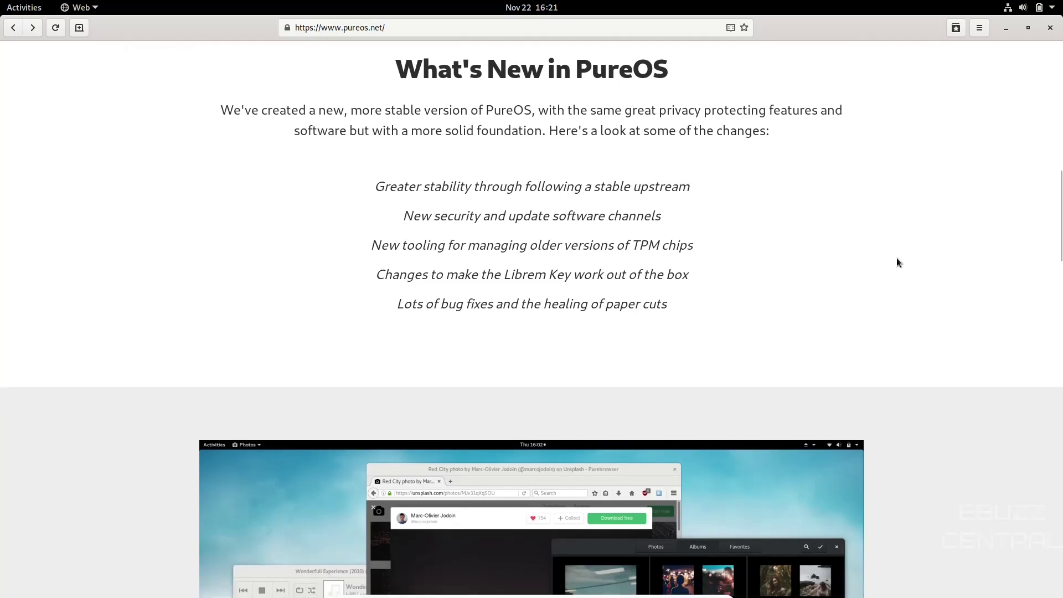
pyautogui.scroll(-1, 898, 263)
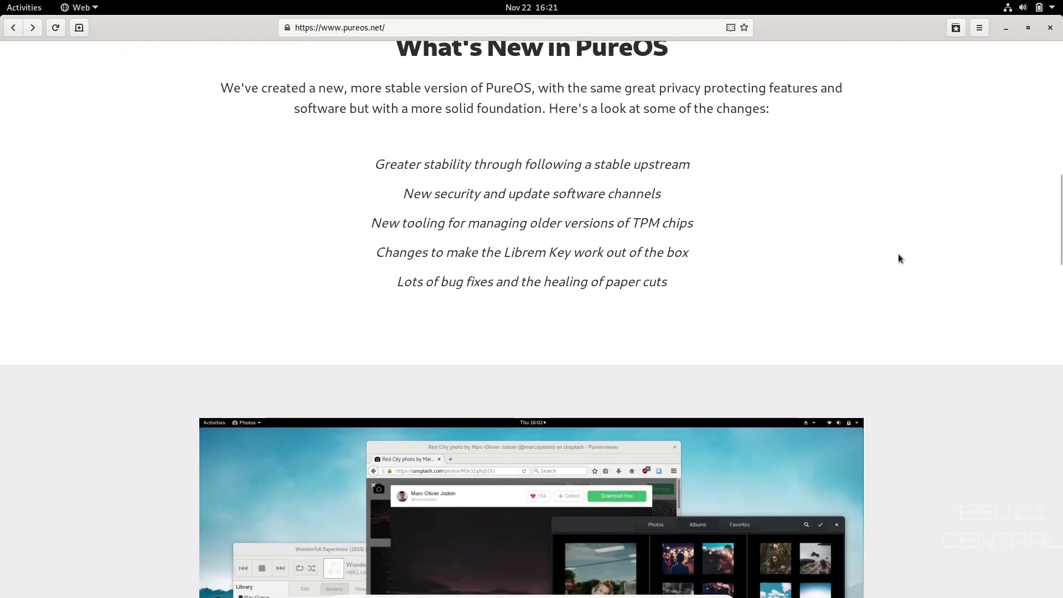
pyautogui.scroll(-5, 898, 255)
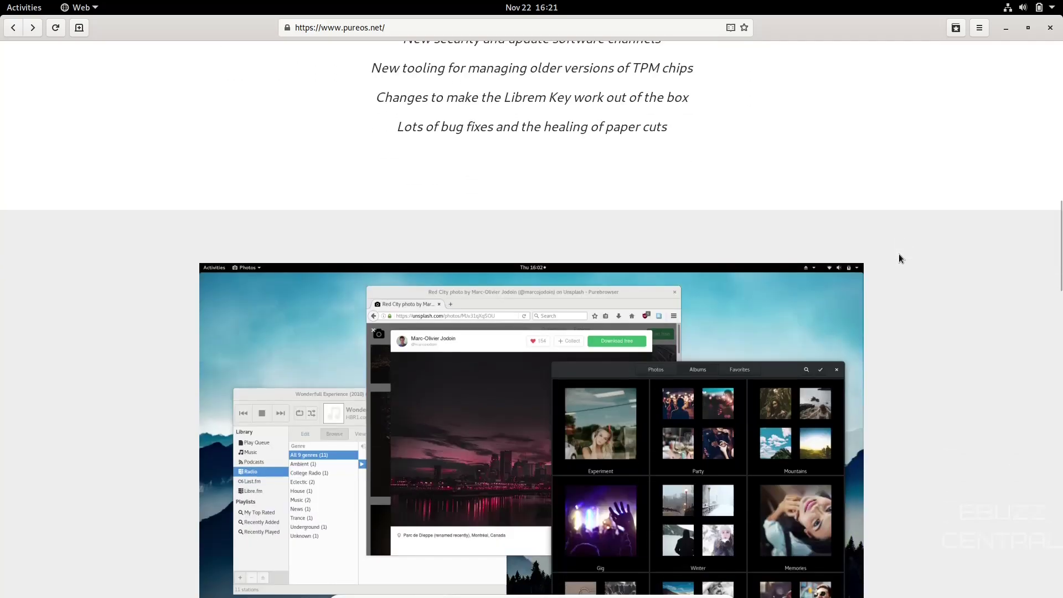
pyautogui.scroll(-2, 898, 254)
pyautogui.scroll(-5, 903, 248)
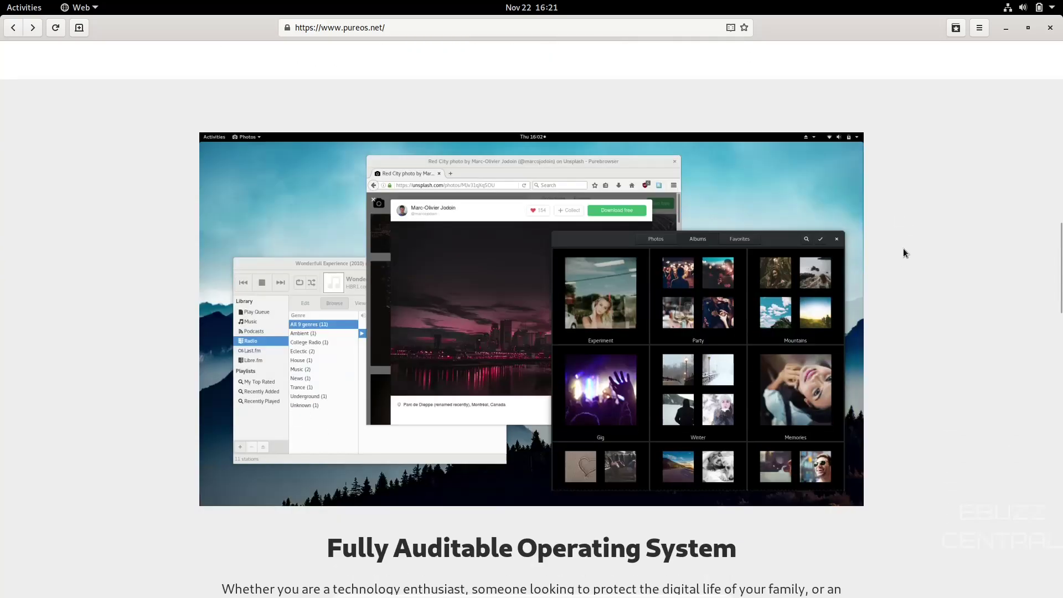
pyautogui.scroll(-15, 908, 255)
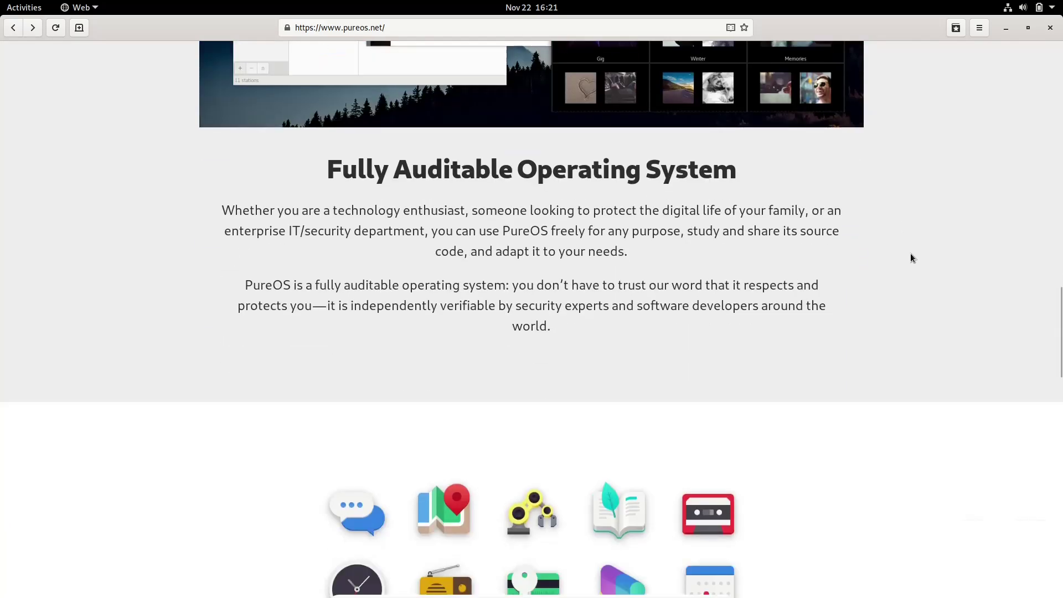
pyautogui.scroll(-7, 911, 257)
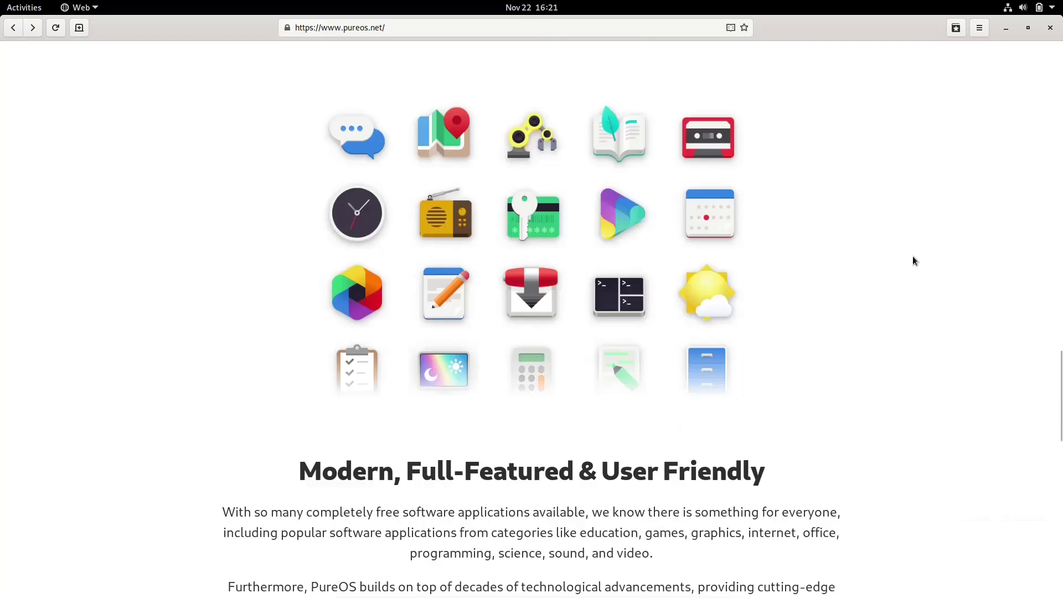
pyautogui.scroll(-6, 912, 260)
pyautogui.scroll(-18, 913, 262)
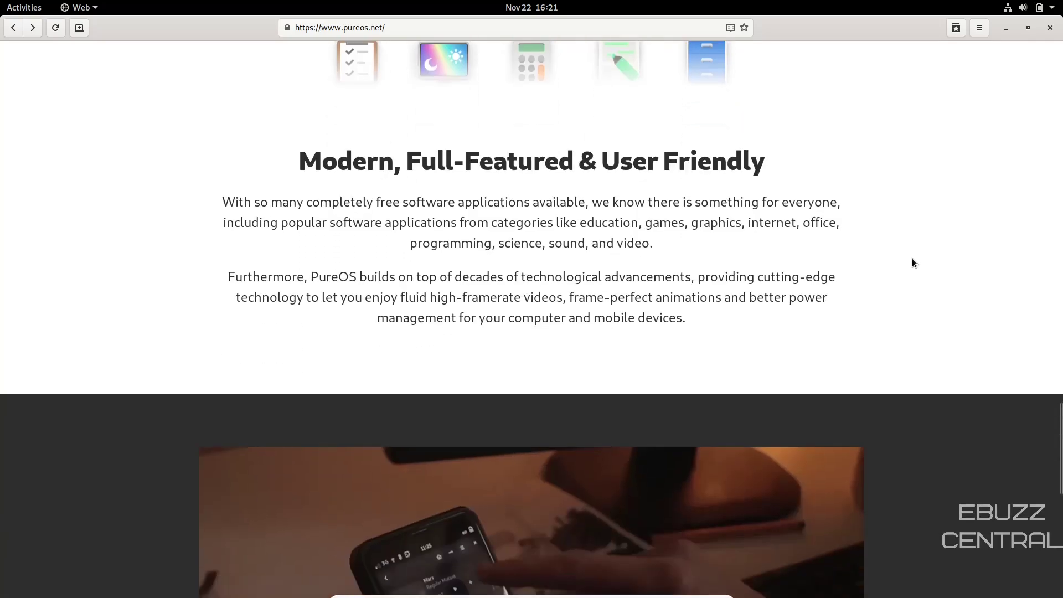
pyautogui.scroll(-3, 914, 261)
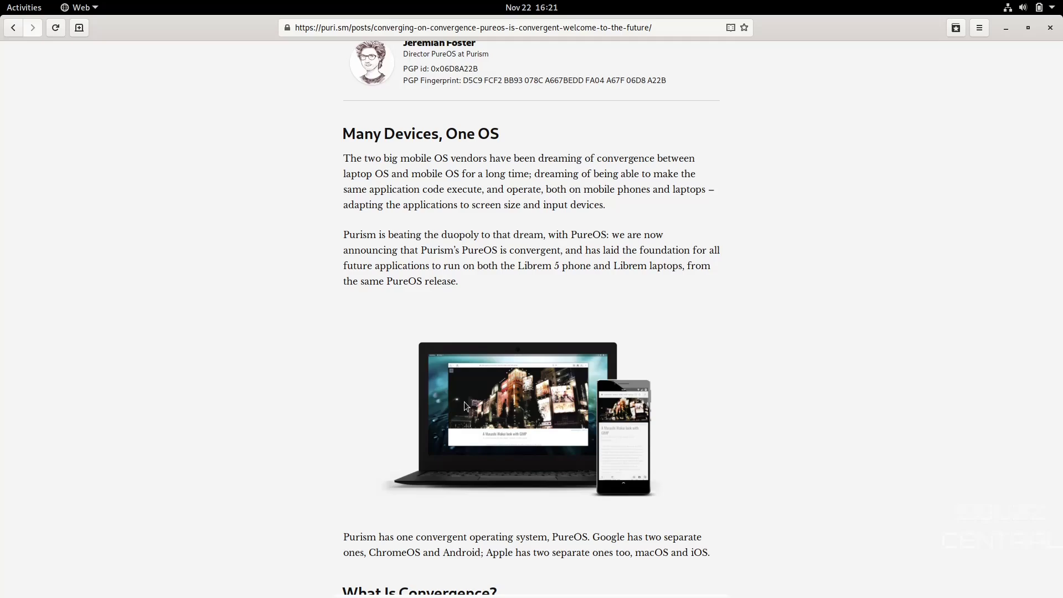
# Scroll the puri.sm convergence article back to the top, then close GNOME Web.
pyautogui.scroll(5, 567, 396)
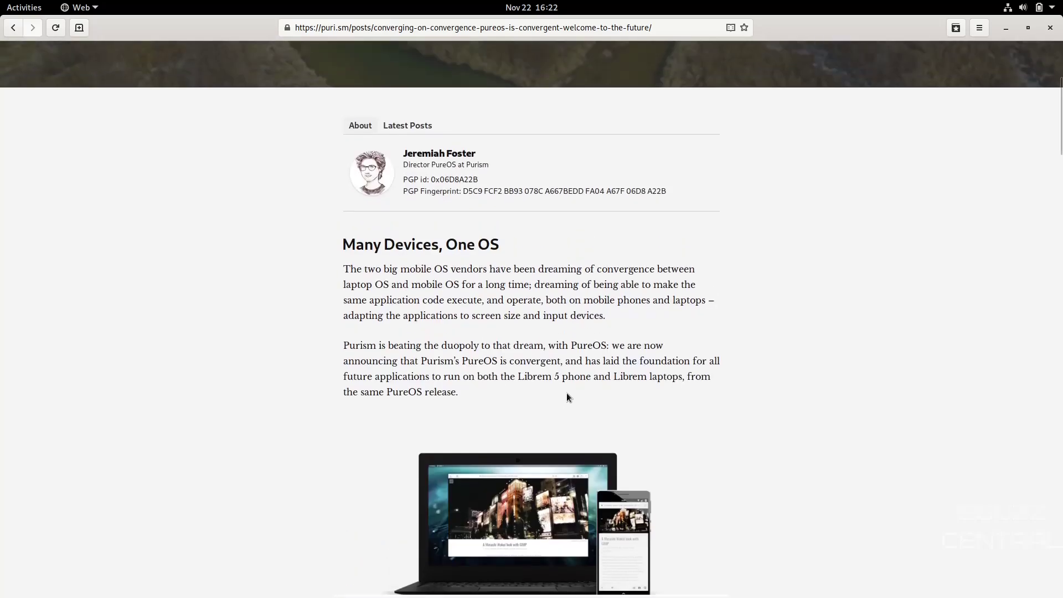
pyautogui.scroll(1, 699, 353)
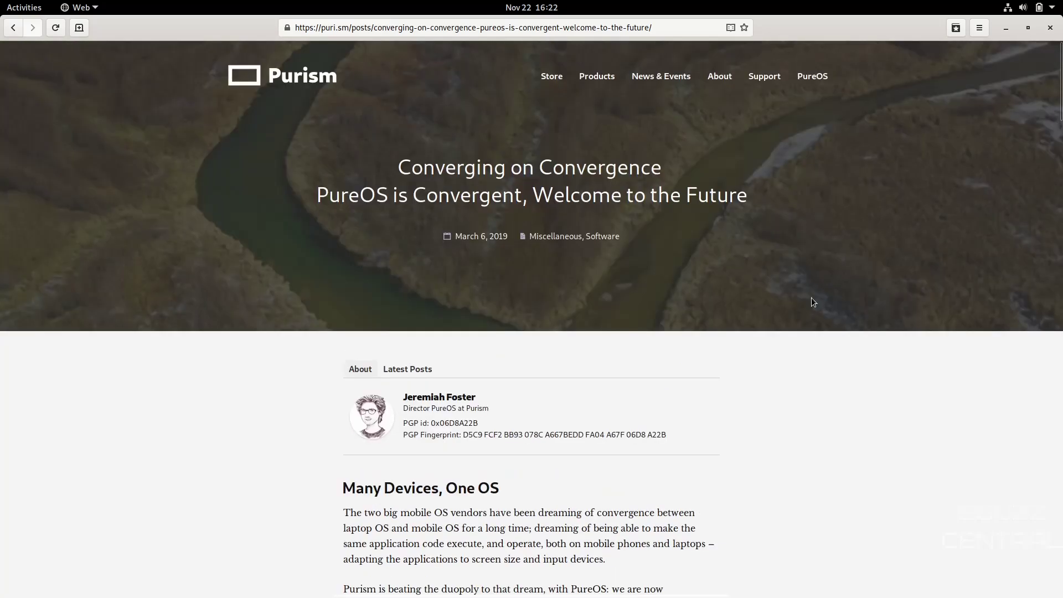
pyautogui.click(1049, 29)
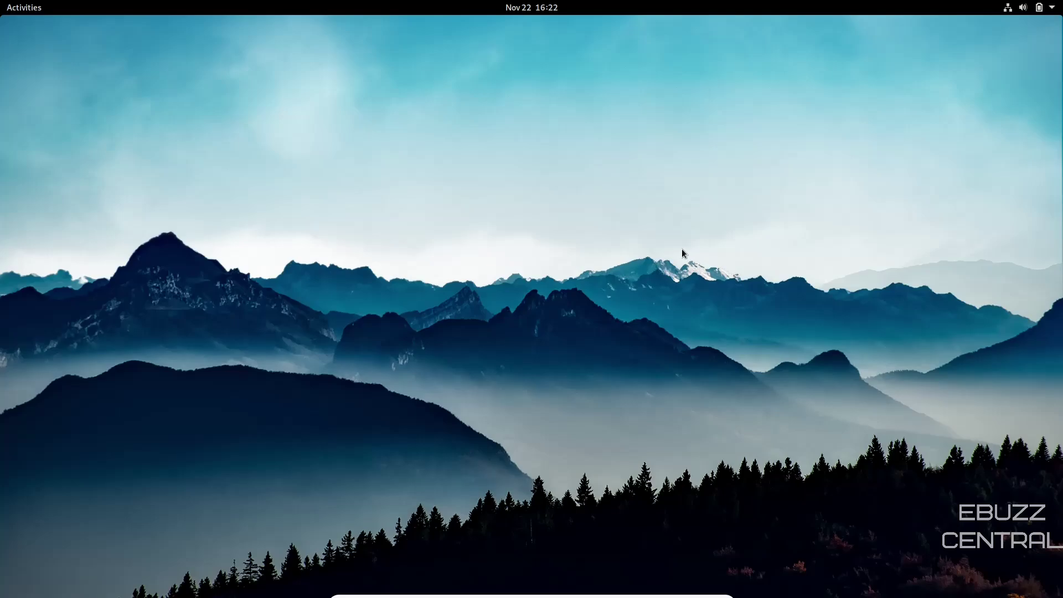
# Use Change Background to set the golden grassy mountain-ridge photo as wallpaper, then close Settings.
pyautogui.rightClick(344, 198)
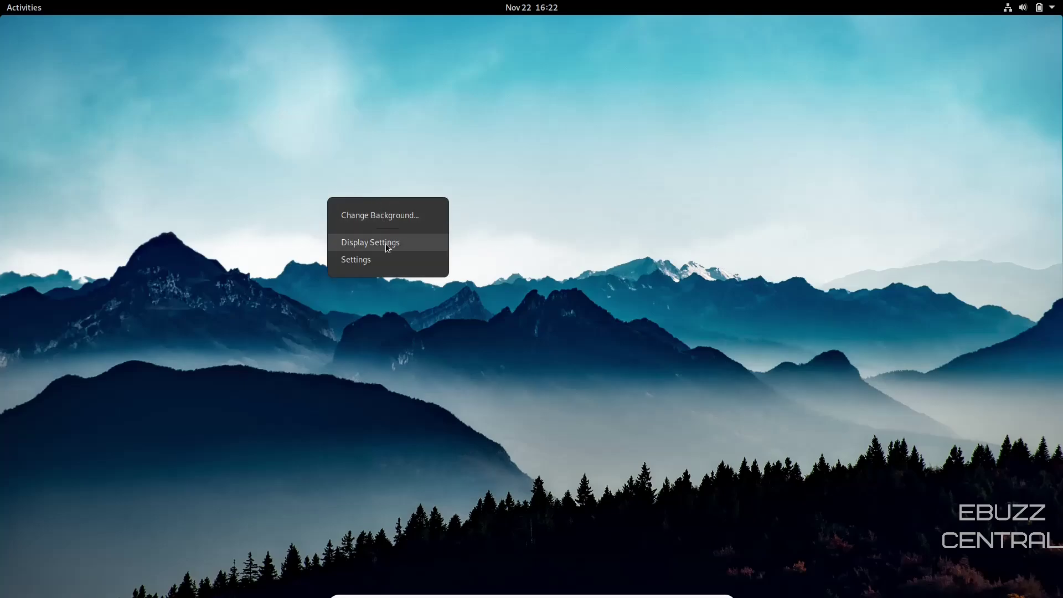
pyautogui.click(381, 214)
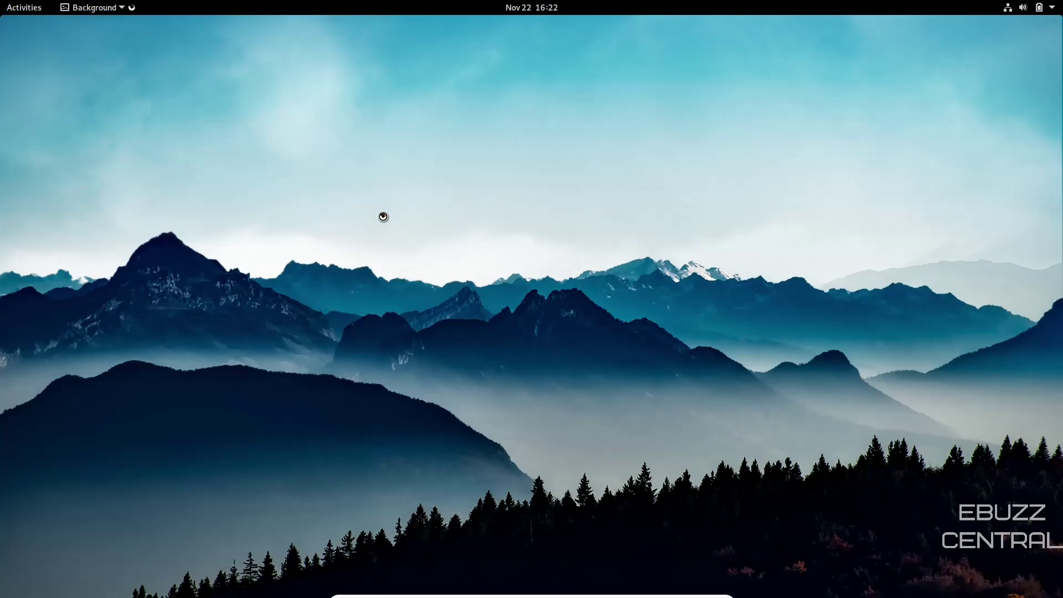
pyautogui.scroll(-8, 695, 308)
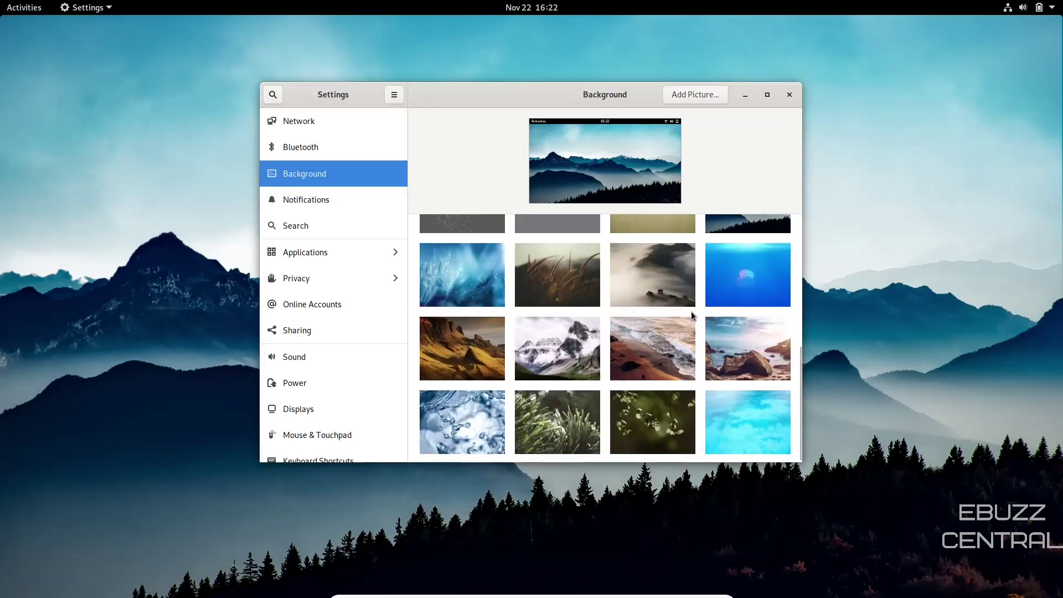
pyautogui.scroll(2, 691, 311)
pyautogui.scroll(4, 690, 311)
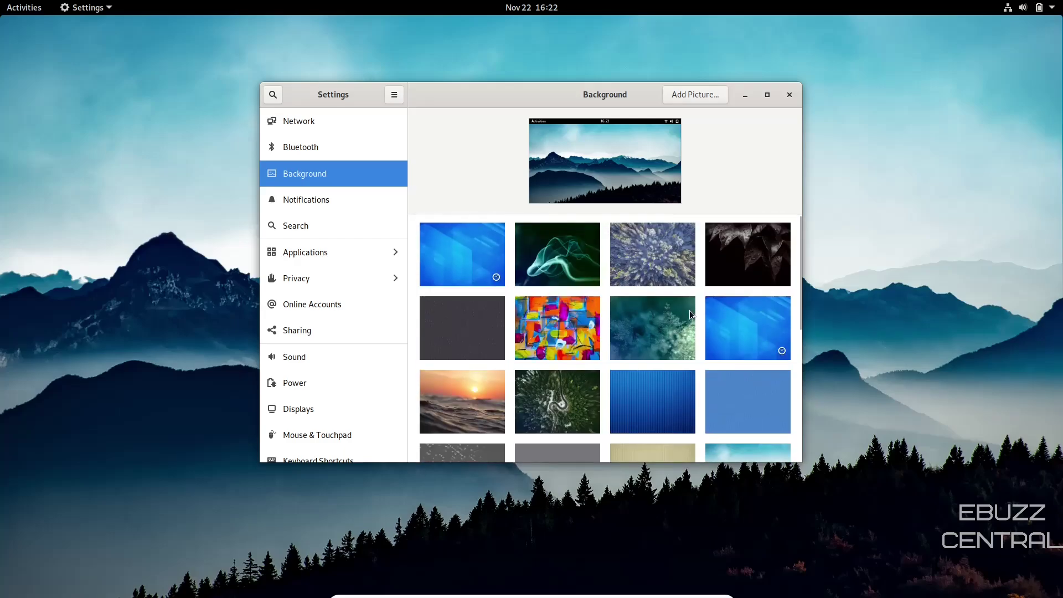
pyautogui.scroll(-5, 689, 313)
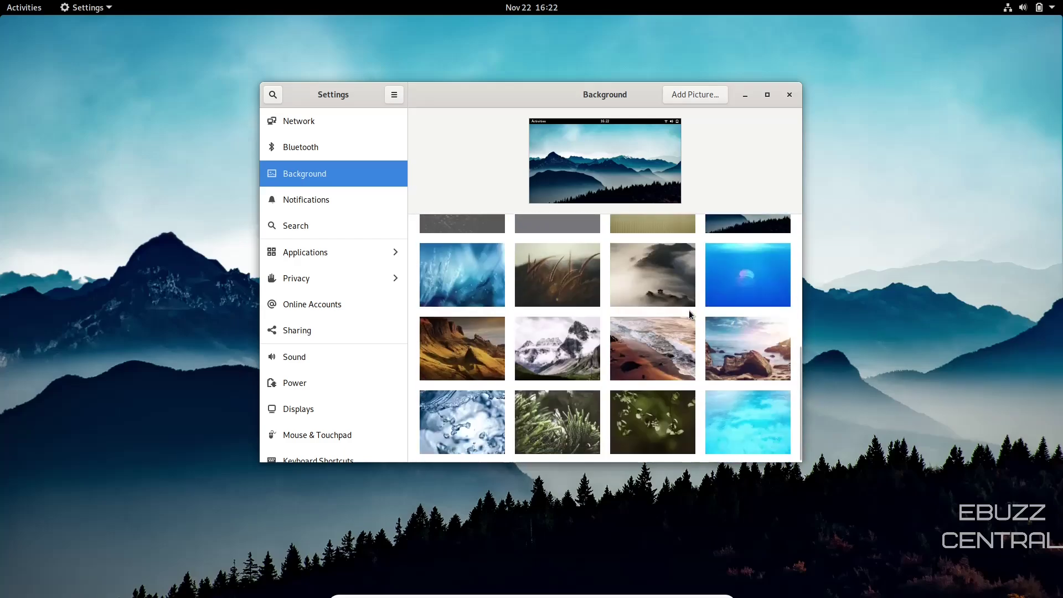
pyautogui.click(472, 351)
pyautogui.moveTo(521, 102); pyautogui.dragTo(313, 53)
pyautogui.click(595, 53)
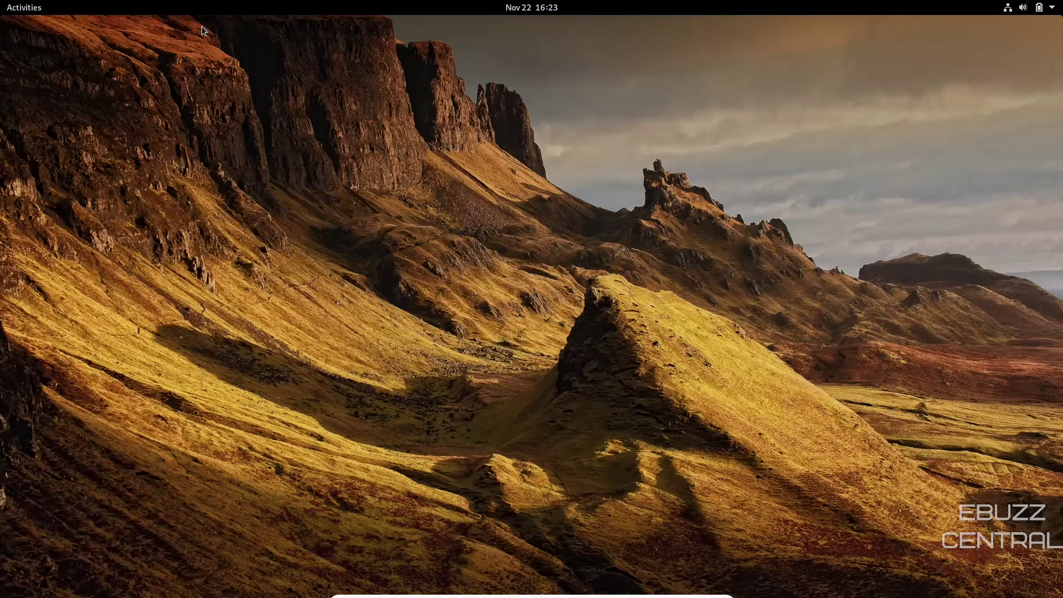
# Nudge the volume slider up in the system menu, then view the November 2021 calendar.
pyautogui.click(1053, 9)
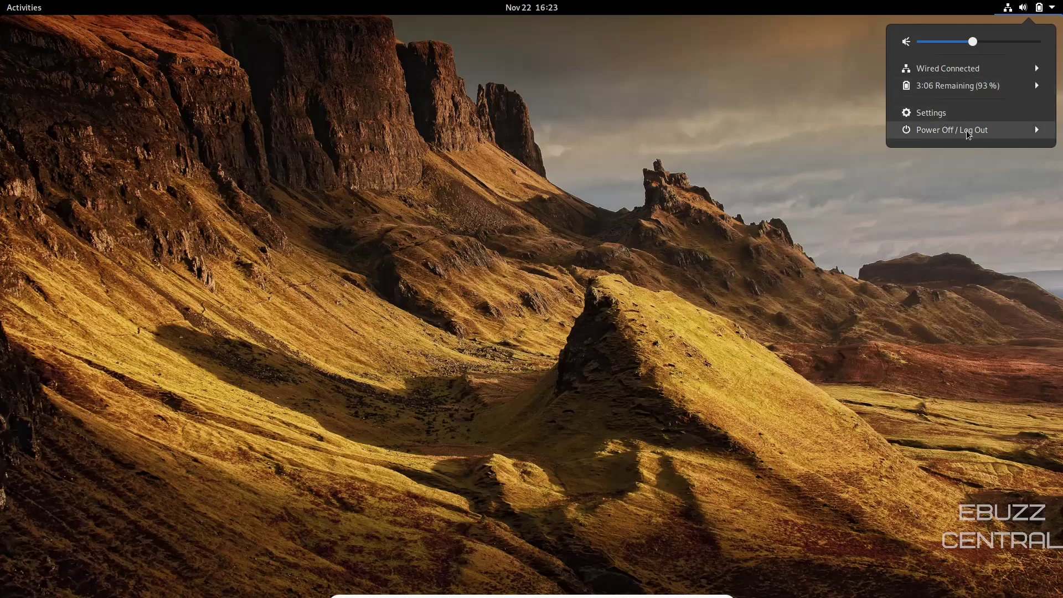
pyautogui.moveTo(977, 46)
pyautogui.mouseDown()
pyautogui.moveTo(1004, 44)
pyautogui.moveTo(992, 44)
pyautogui.mouseUp()
pyautogui.click(1024, 175)
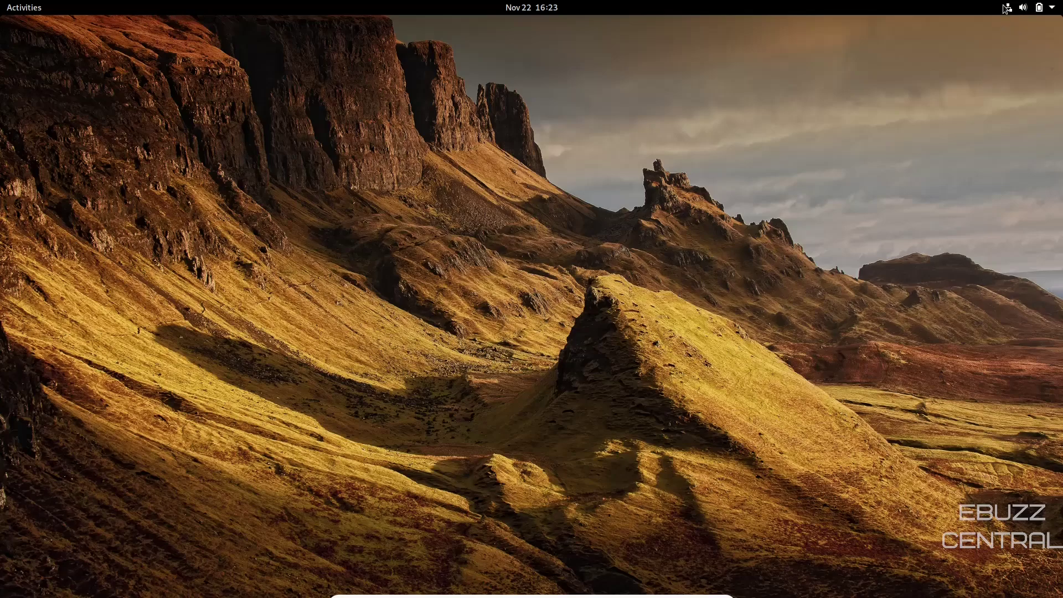
pyautogui.click(521, 8)
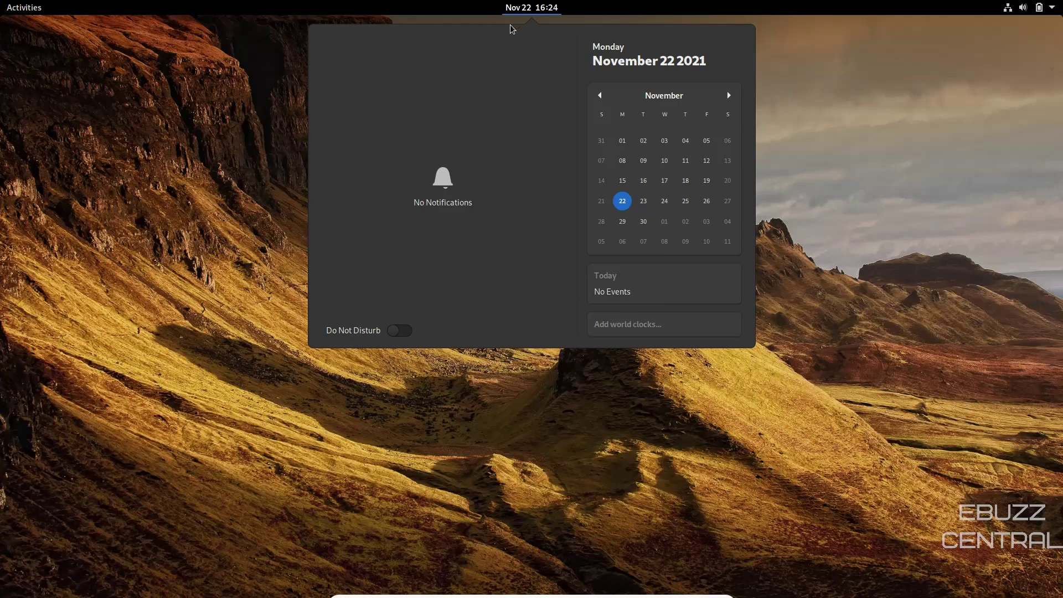
# Close the calendar and glance over the installed applications grid.
pyautogui.click(525, 10)
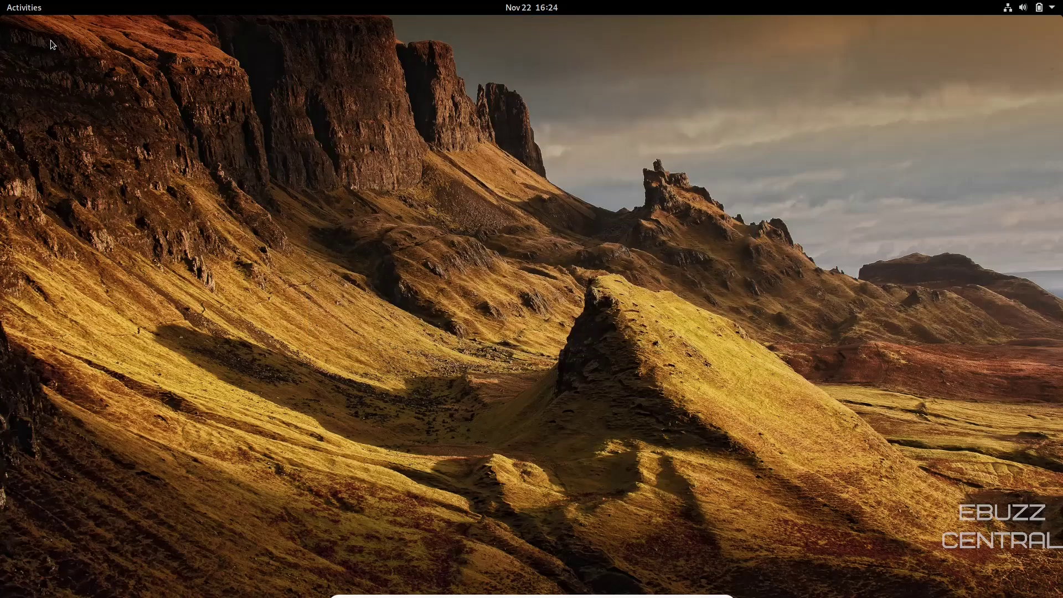
pyautogui.click(20, 8)
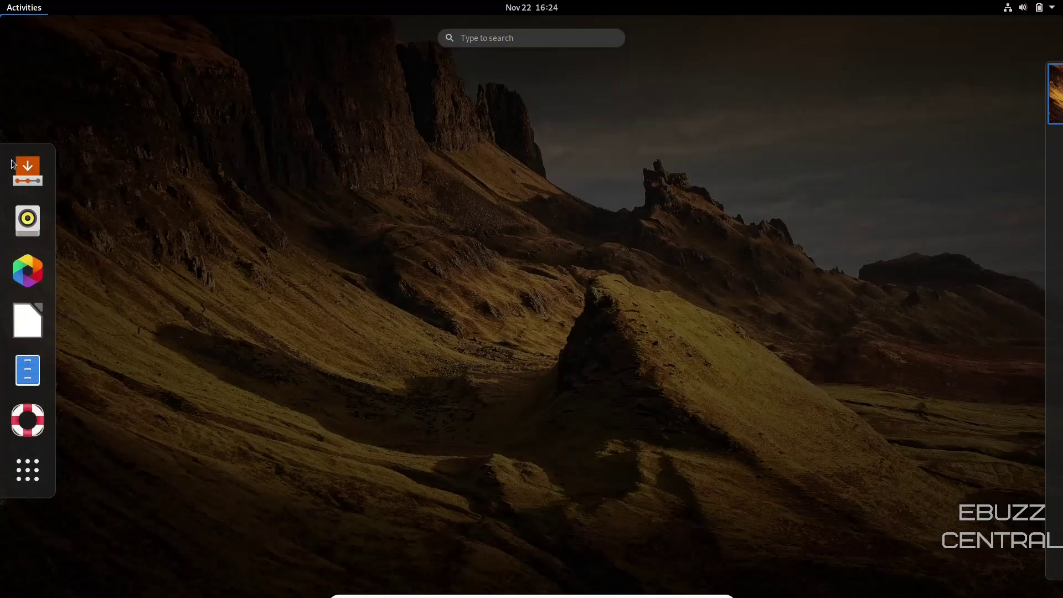
pyautogui.click(29, 473)
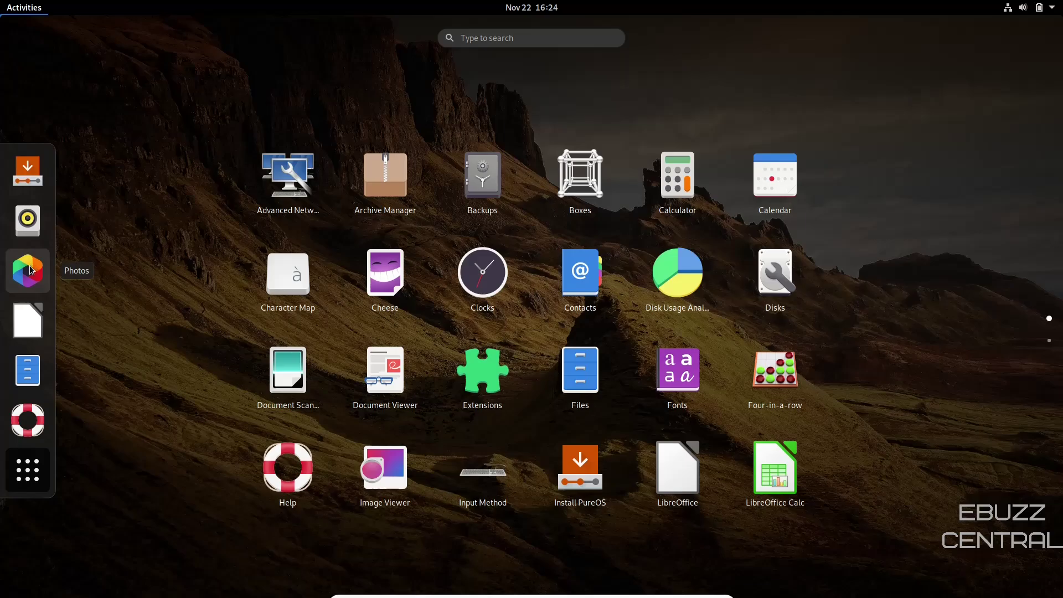
pyautogui.press('Escape')
# Start a LibreOffice Writer document and confirm About LibreOffice shows version 7.0.4.2.
pyautogui.click(30, 321)
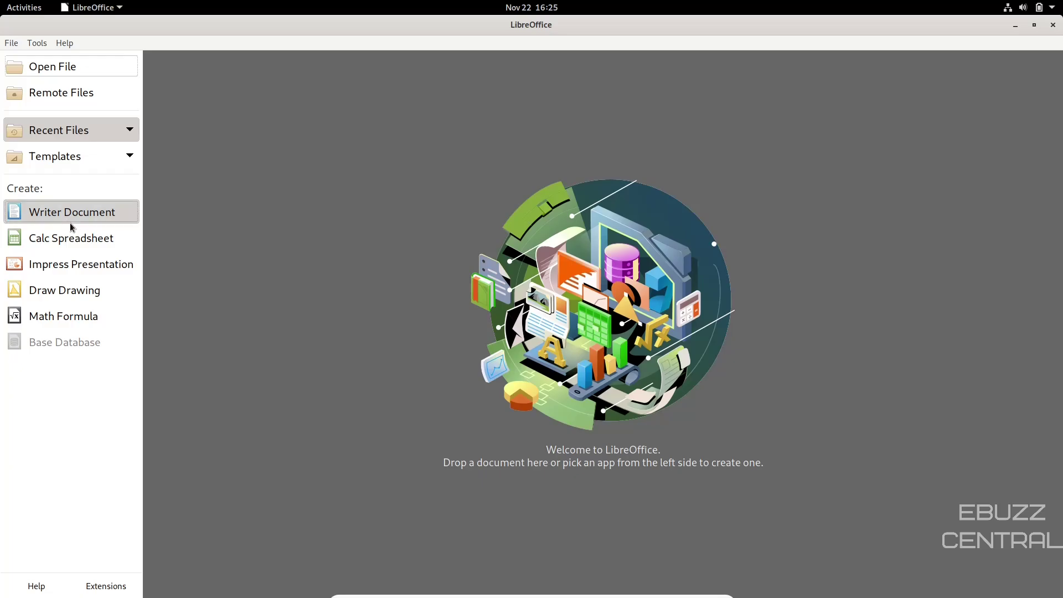
pyautogui.click(70, 223)
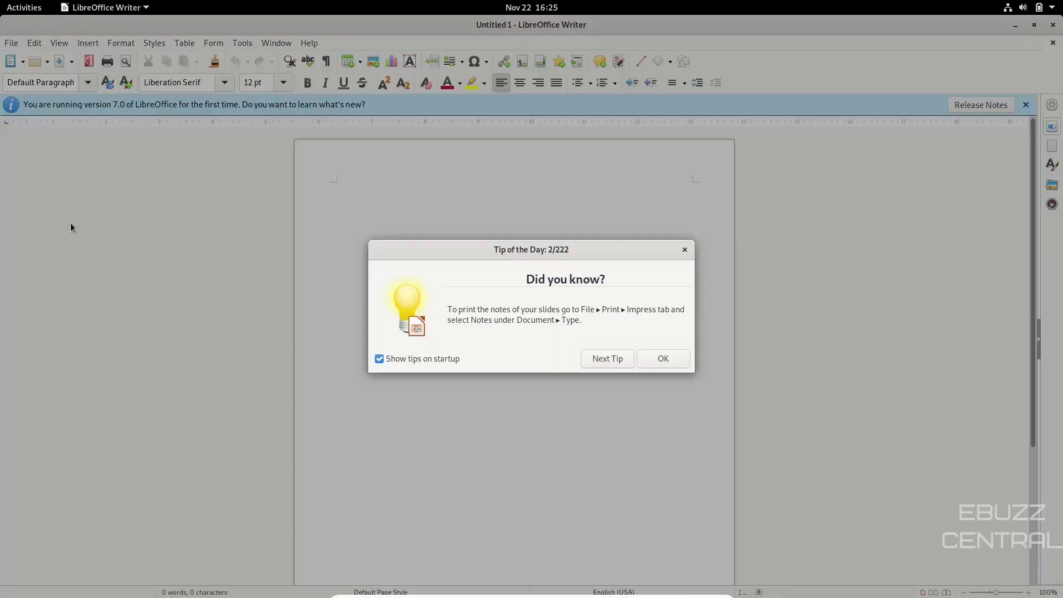
pyautogui.click(662, 360)
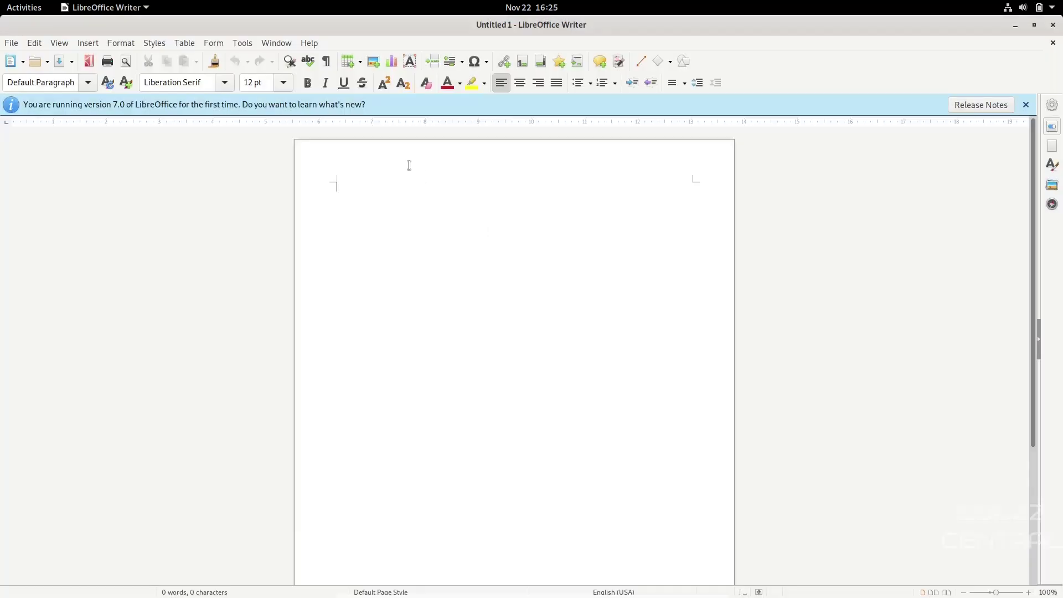
pyautogui.click(309, 43)
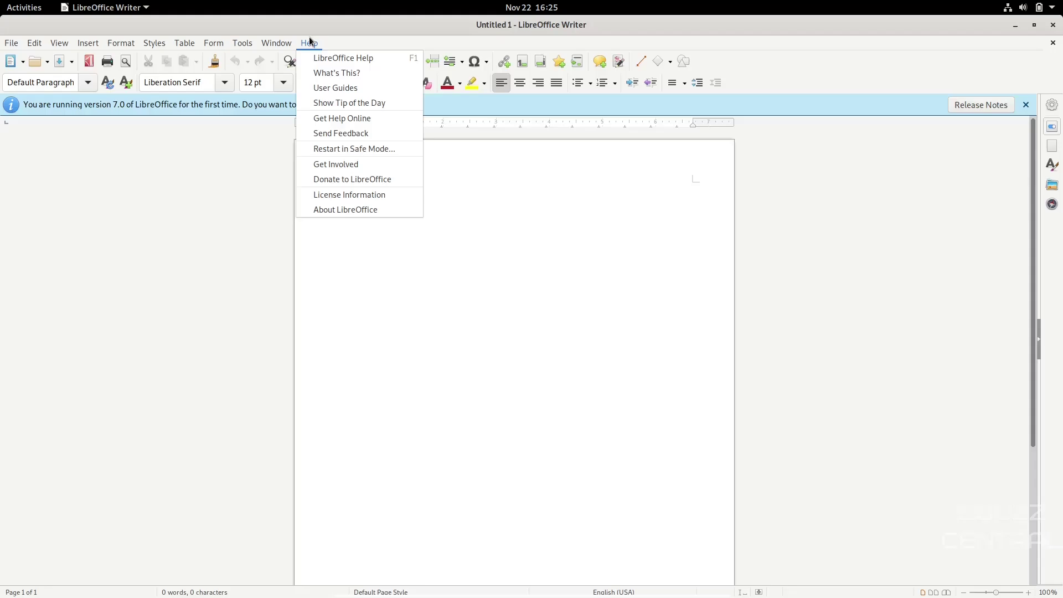
pyautogui.click(347, 209)
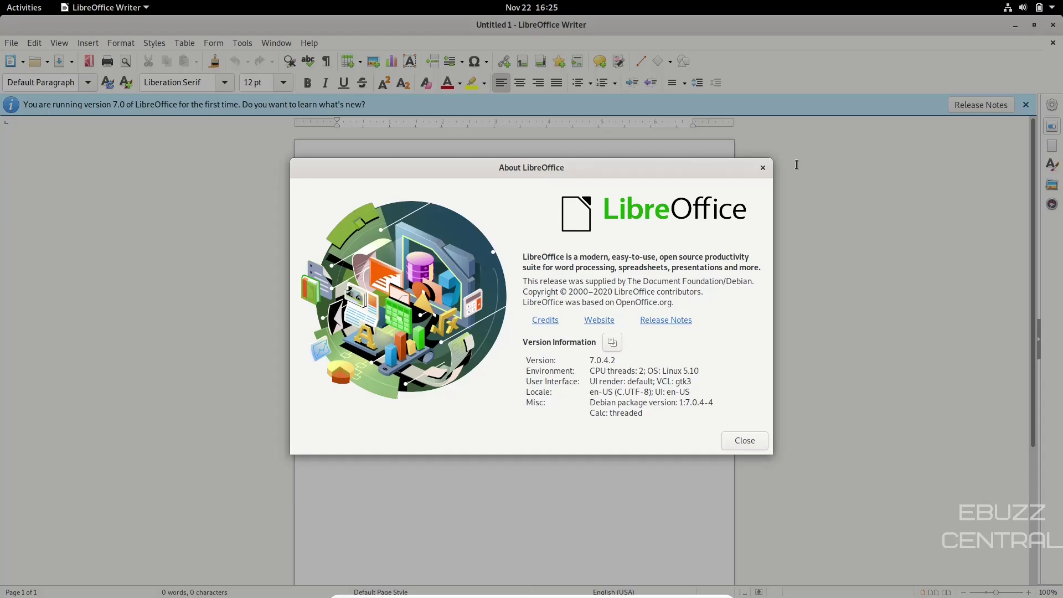
# Close the About dialog, open Files at Home, drag its window to the centre, and close it.
pyautogui.press('Escape')
pyautogui.press('super')
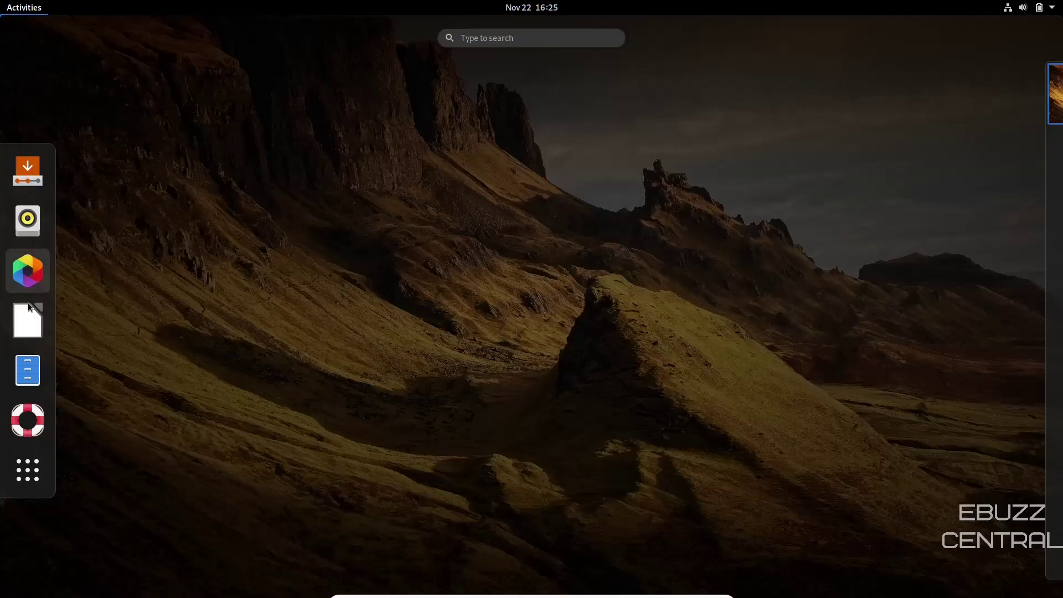
pyautogui.click(30, 376)
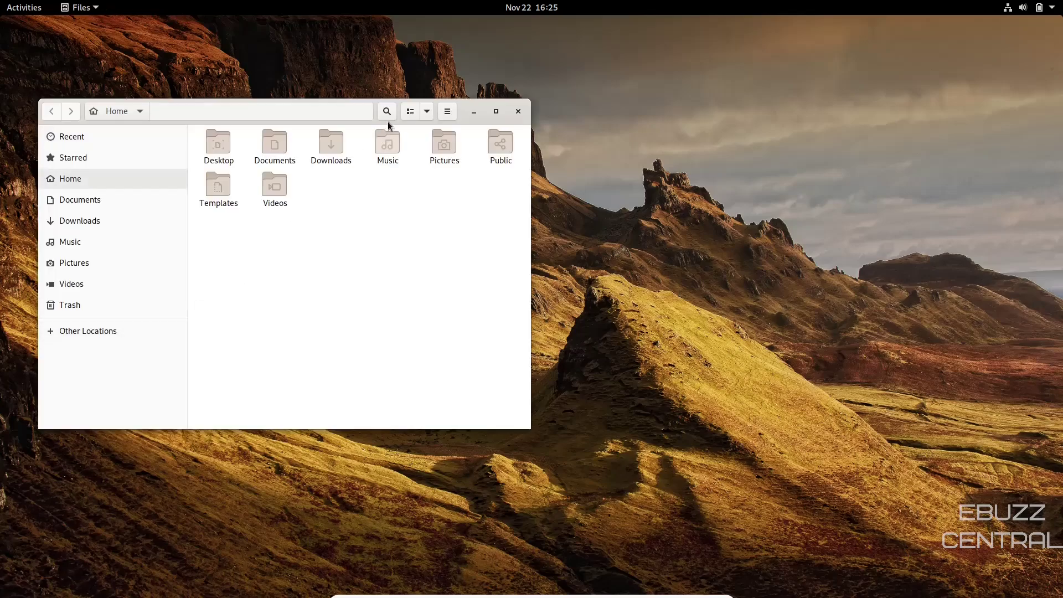
pyautogui.moveTo(462, 119); pyautogui.dragTo(703, 114)
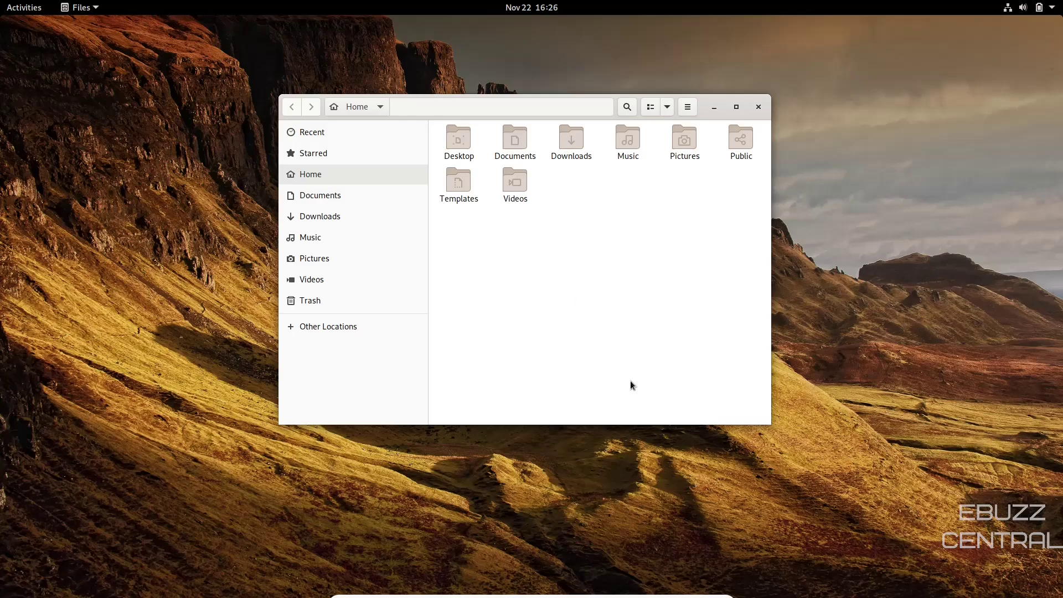
pyautogui.click(759, 106)
pyautogui.moveTo(2, 2)
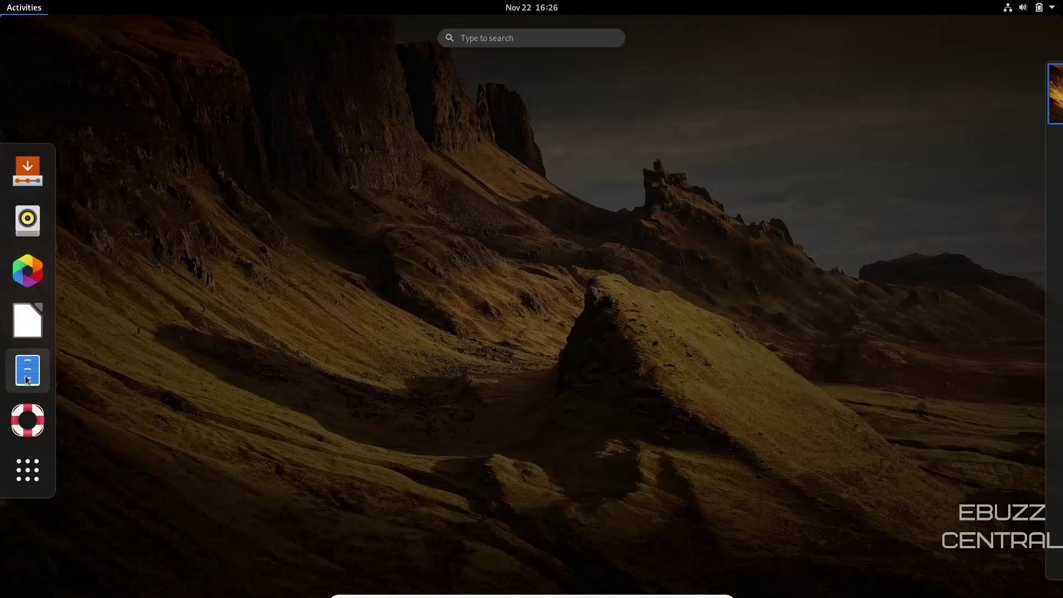
# Launch Boxes from the Show Applications grid.
pyautogui.click(28, 470)
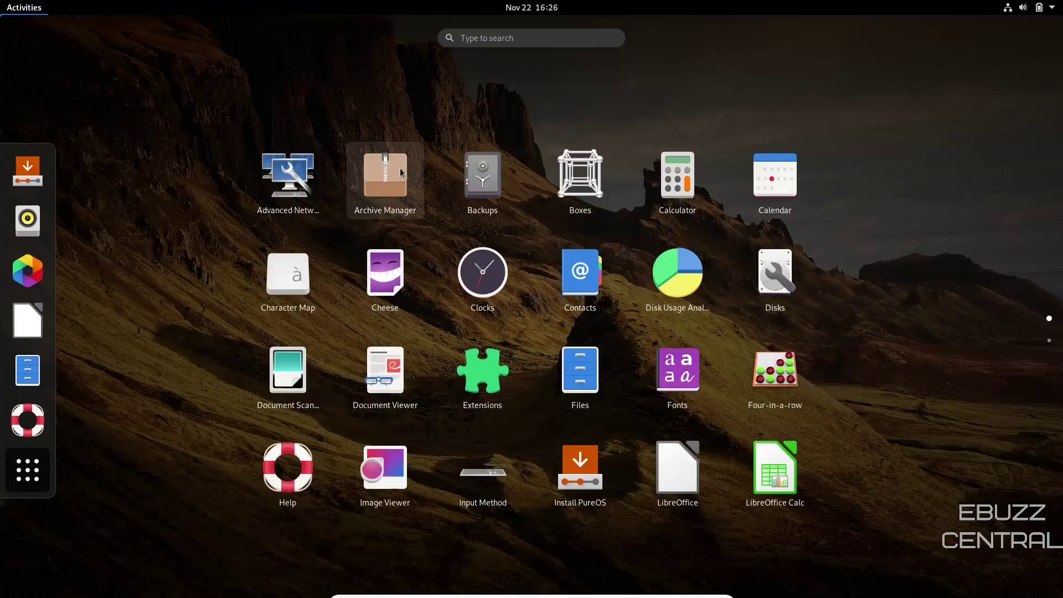
pyautogui.click(585, 171)
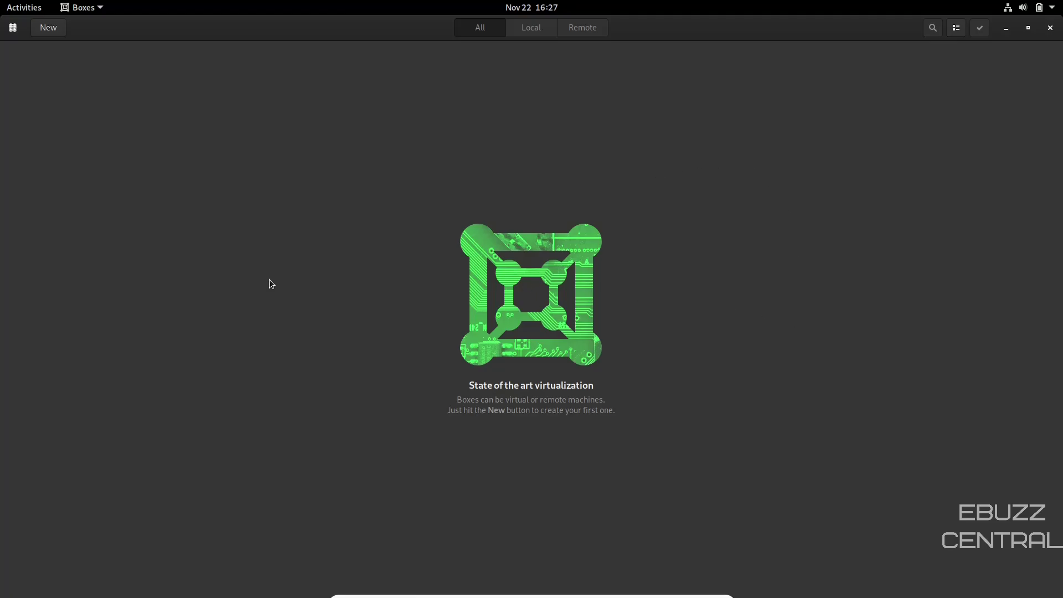
# Choose Download an OS for a new box and expand the list down to NetBSD and Slackware.
pyautogui.click(48, 28)
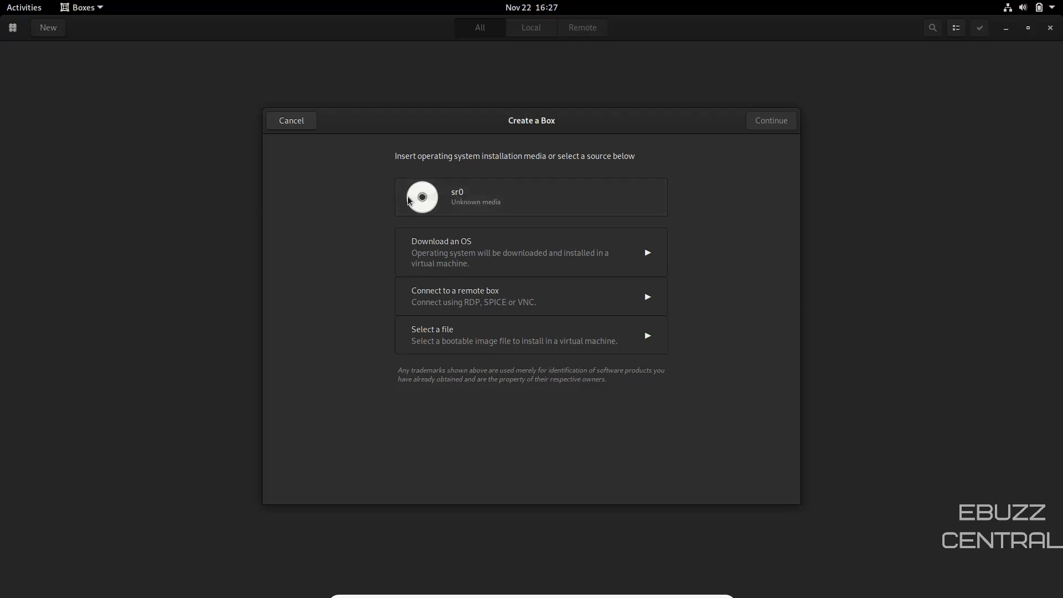
pyautogui.click(492, 253)
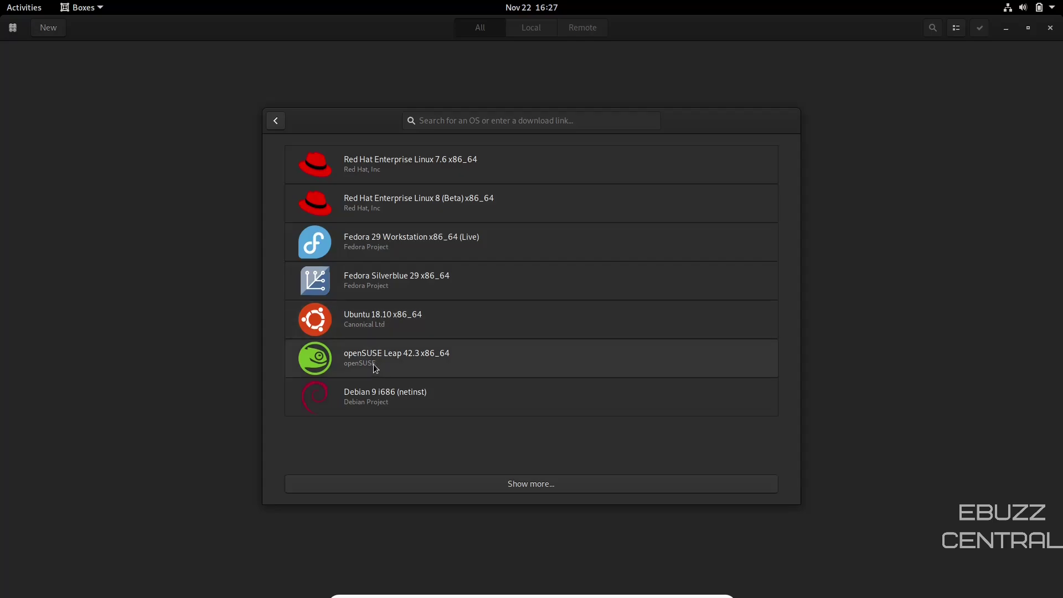
pyautogui.click(531, 483)
pyautogui.scroll(-15, 532, 483)
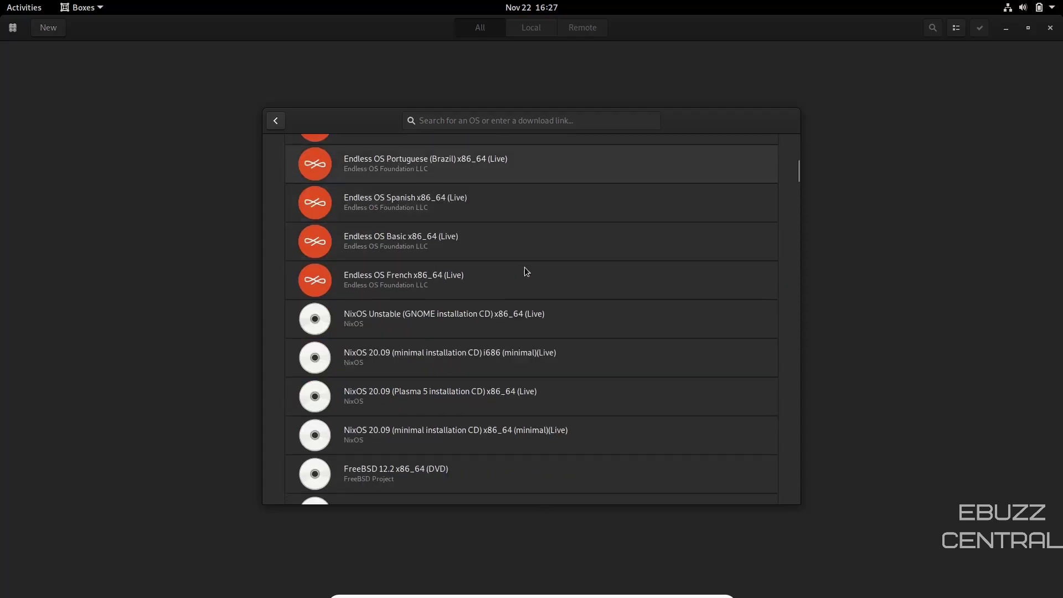
pyautogui.scroll(-20, 526, 271)
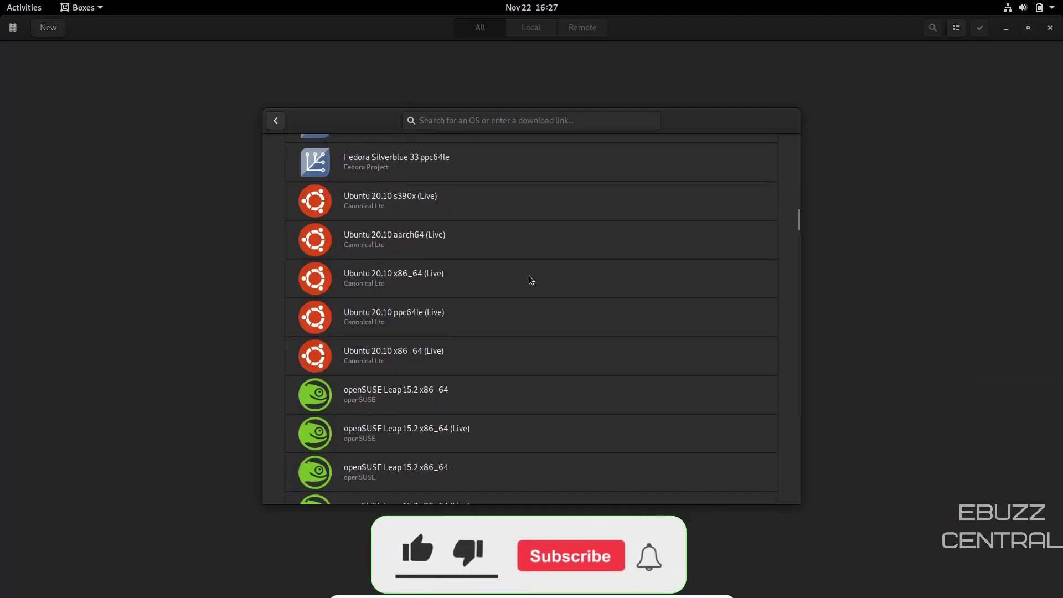
pyautogui.scroll(-20, 529, 274)
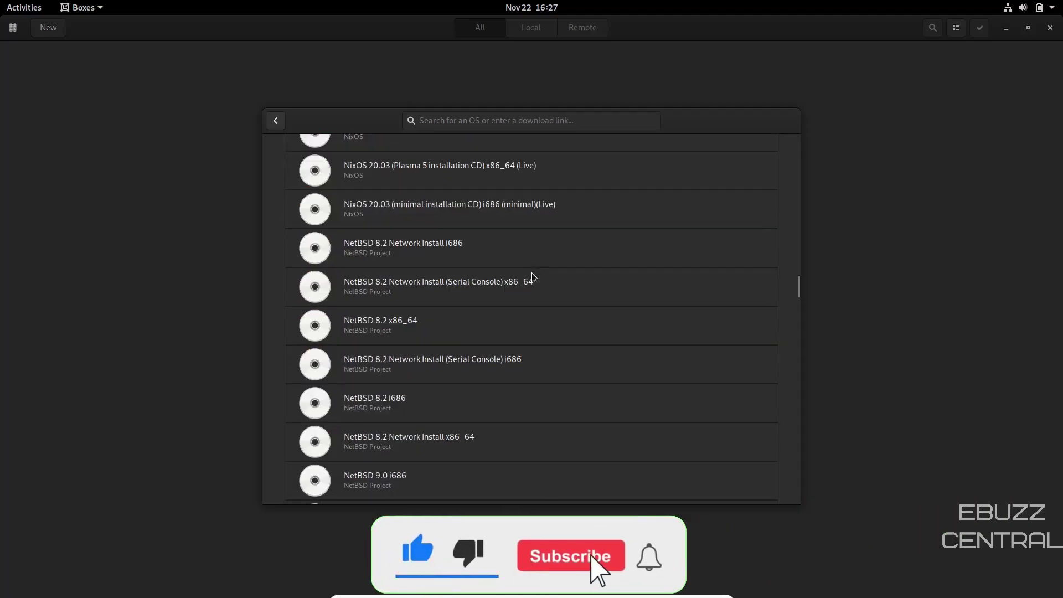
pyautogui.scroll(-20, 532, 273)
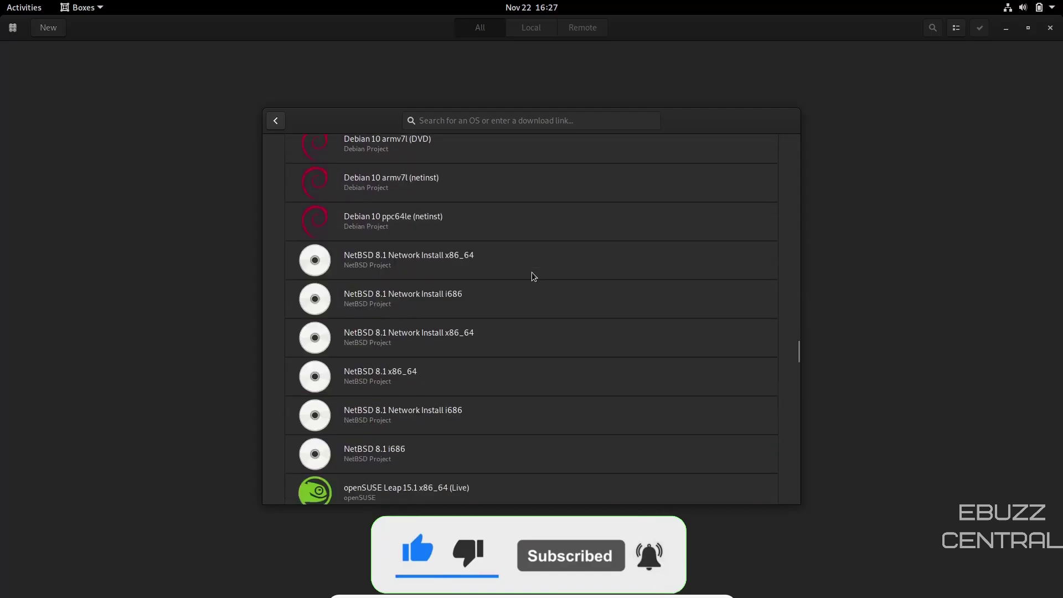
pyautogui.scroll(-20, 533, 275)
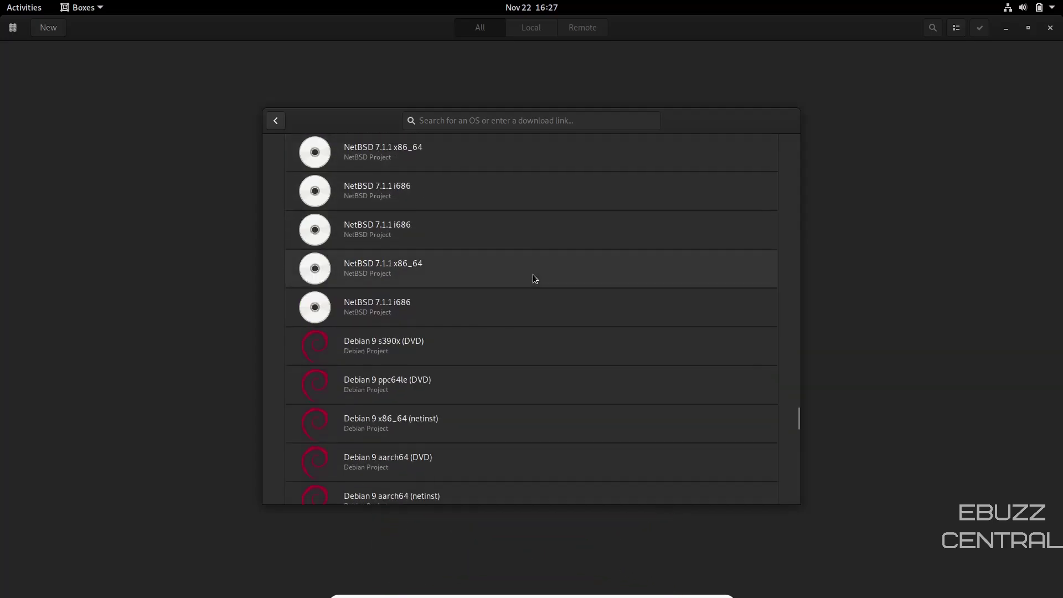
pyautogui.scroll(-20, 532, 274)
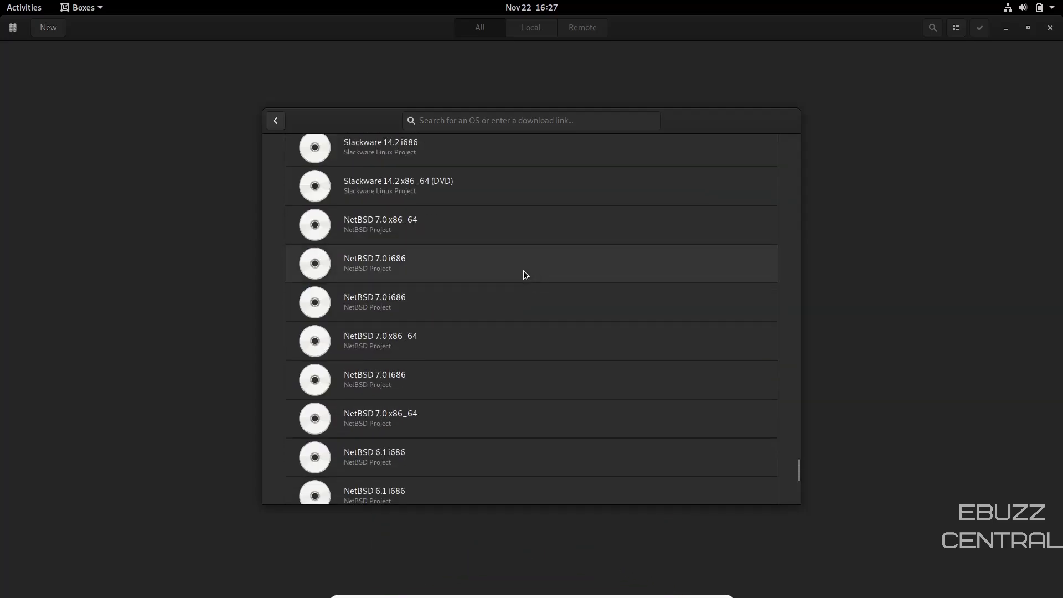
# Try Select a file, find the Downloads folder empty, and cancel the new box.
pyautogui.click(276, 120)
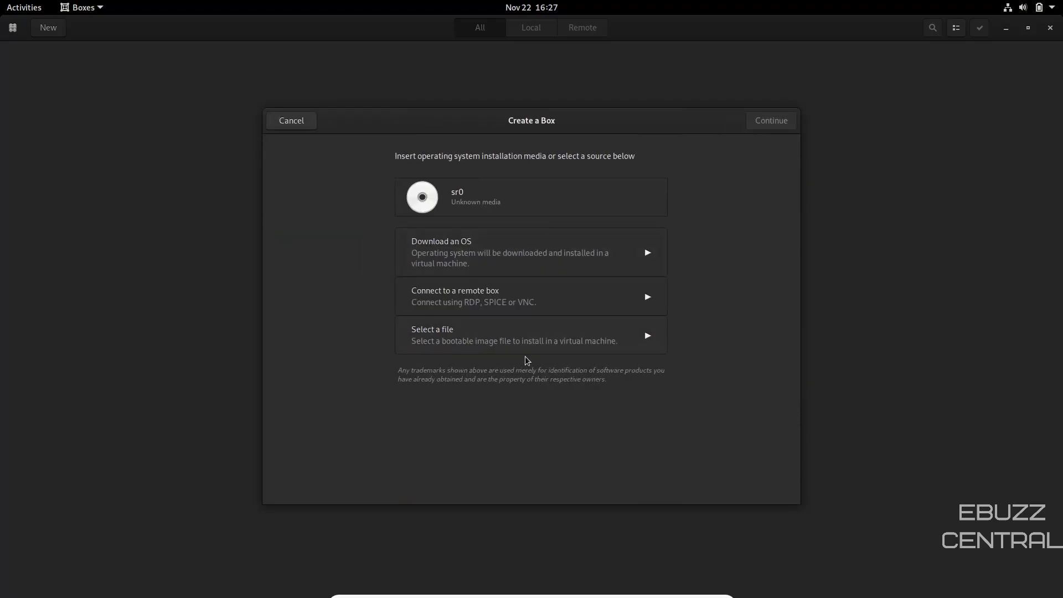
pyautogui.click(525, 332)
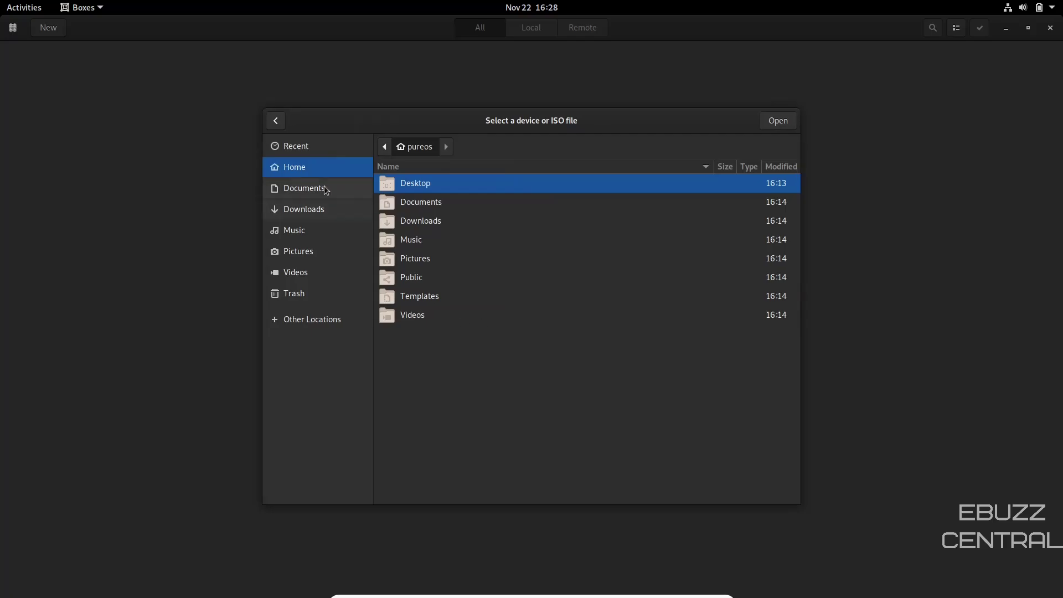
pyautogui.click(299, 208)
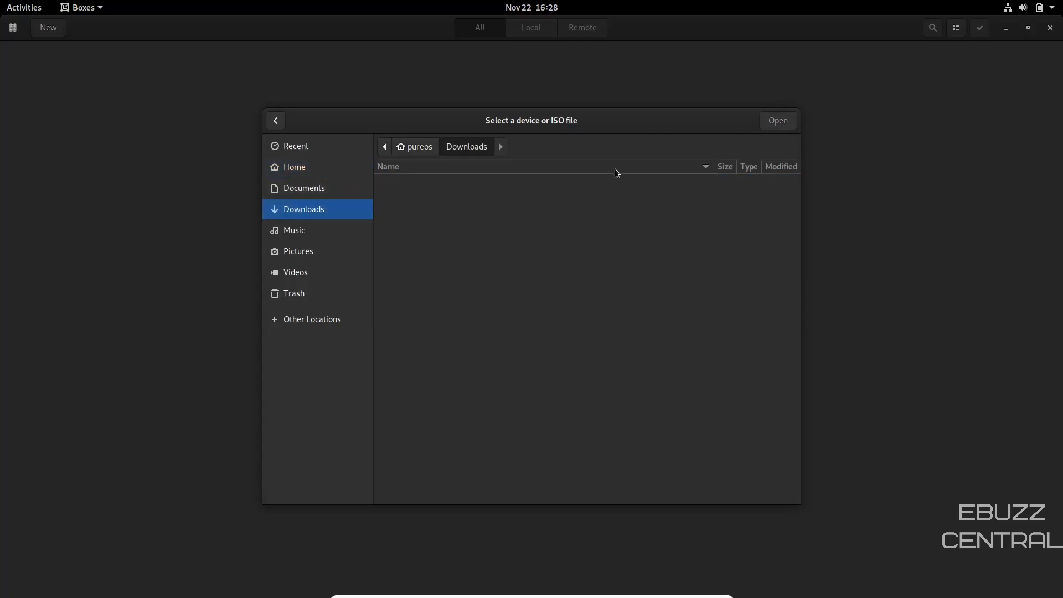
pyautogui.click(275, 121)
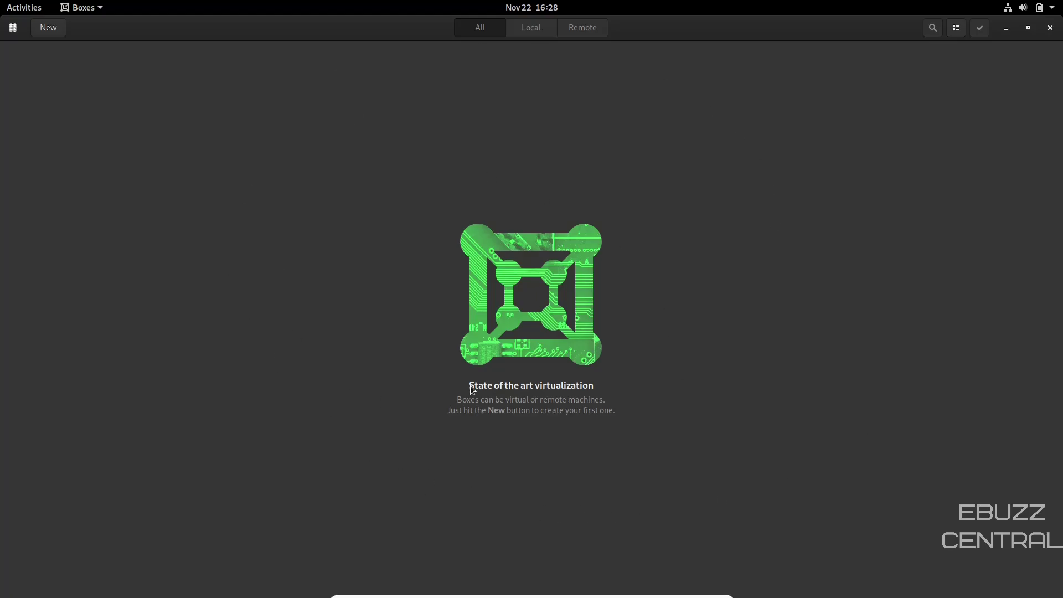
# Close Boxes and scroll the app grid to page 2 with Settings, Tweaks and System Monitor.
pyautogui.click(1050, 28)
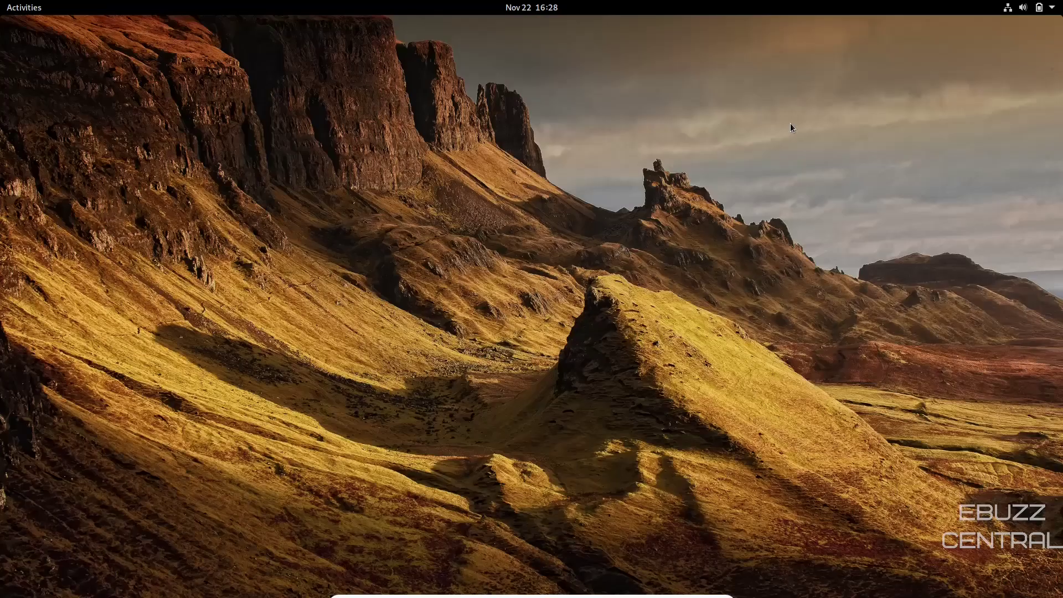
pyautogui.click(34, 12)
pyautogui.click(27, 467)
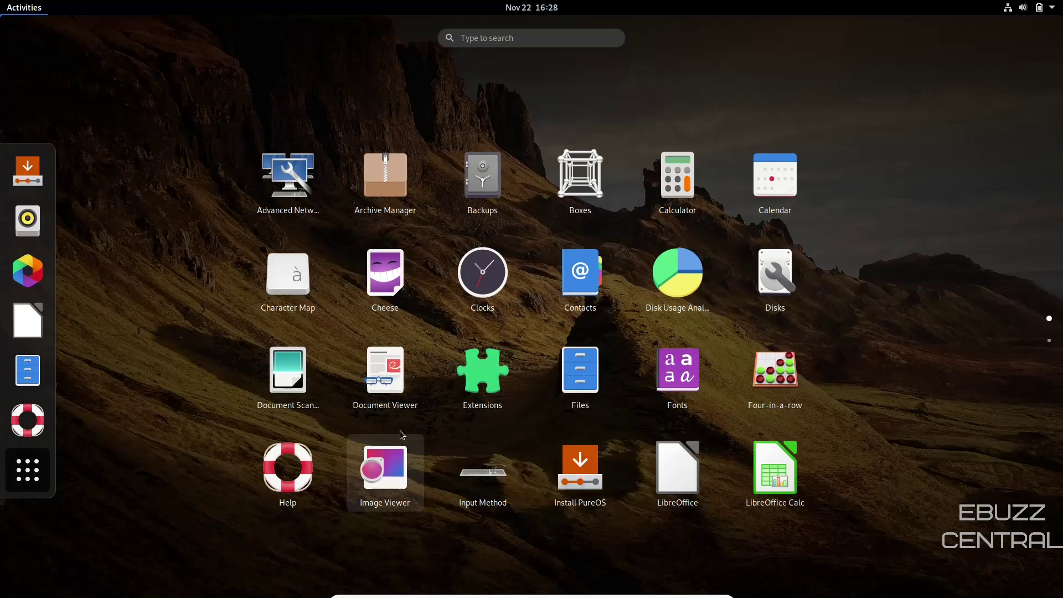
pyautogui.scroll(-1, 498, 274)
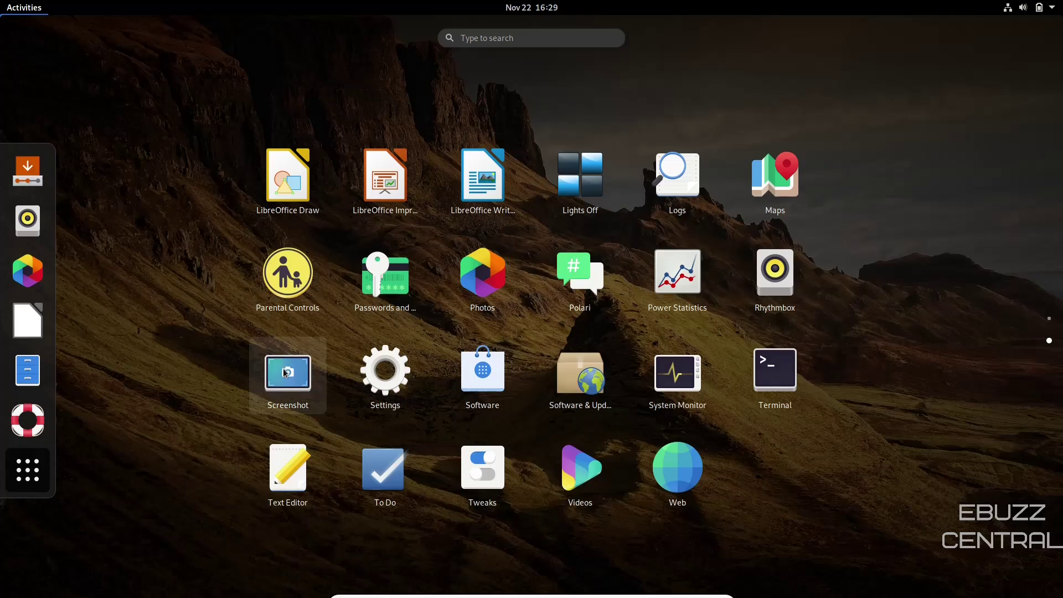
# Reopen Settings and move through Bluetooth to the Background page's wallpaper grid.
pyautogui.click(385, 378)
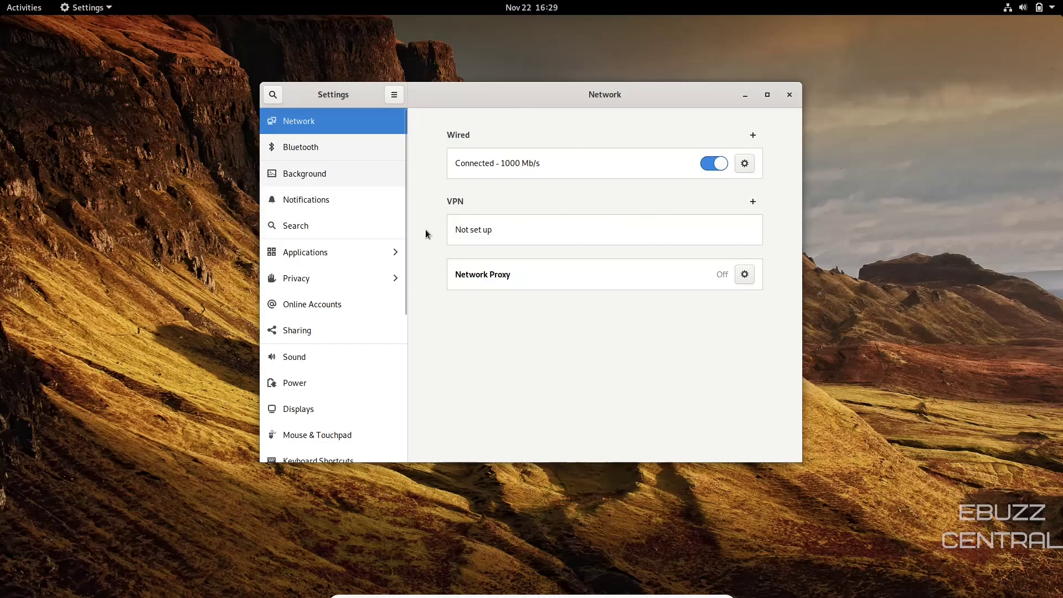
pyautogui.click(313, 154)
pyautogui.click(306, 177)
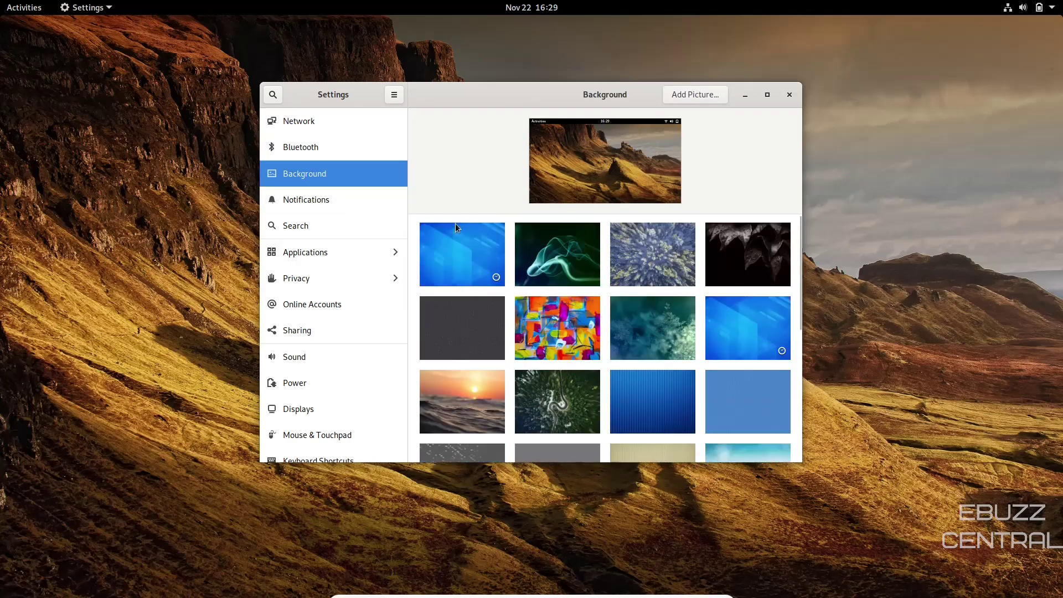
# On the Notifications page, switch Disk Usage Analyzer's notifications off and back on.
pyautogui.click(339, 204)
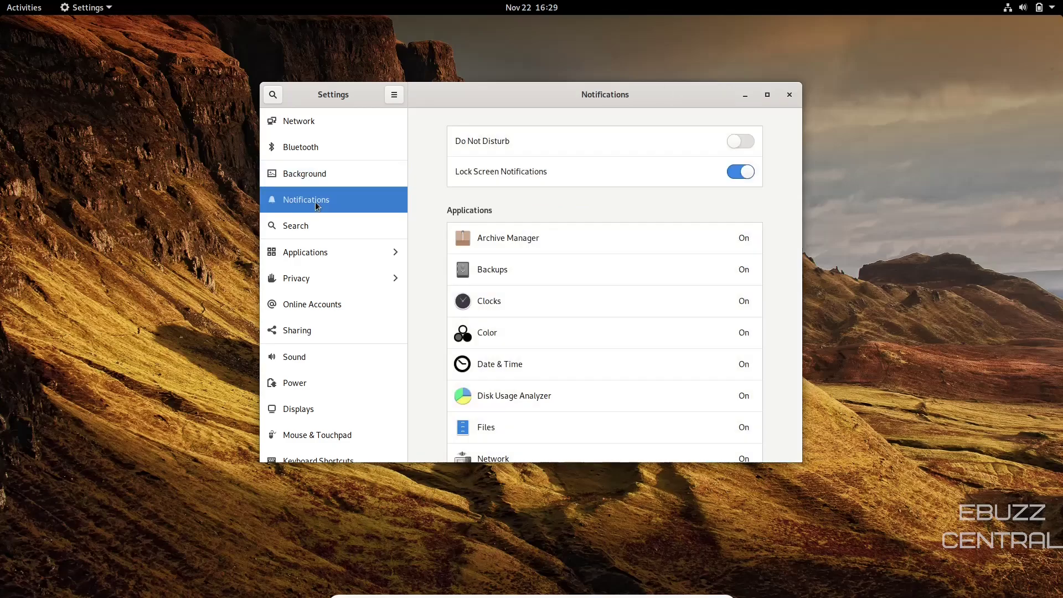
pyautogui.scroll(-5, 620, 188)
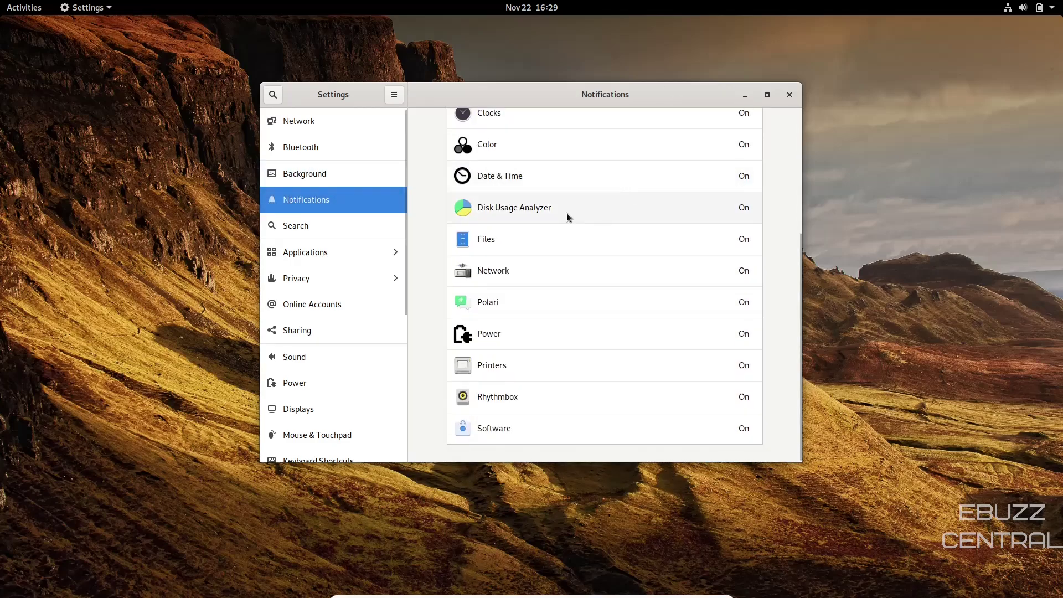
pyautogui.click(567, 214)
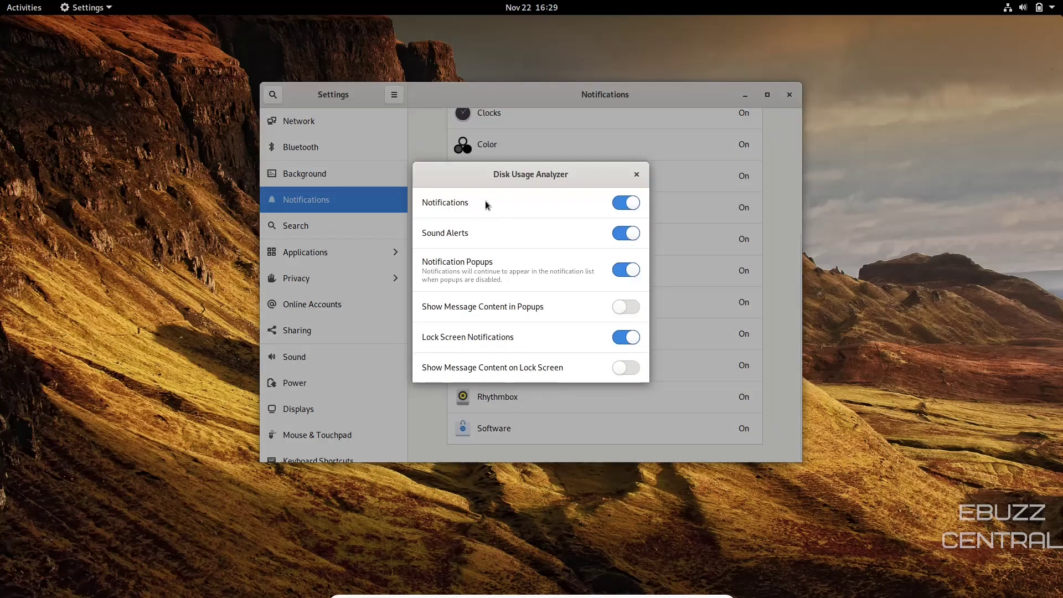
pyautogui.click(622, 209)
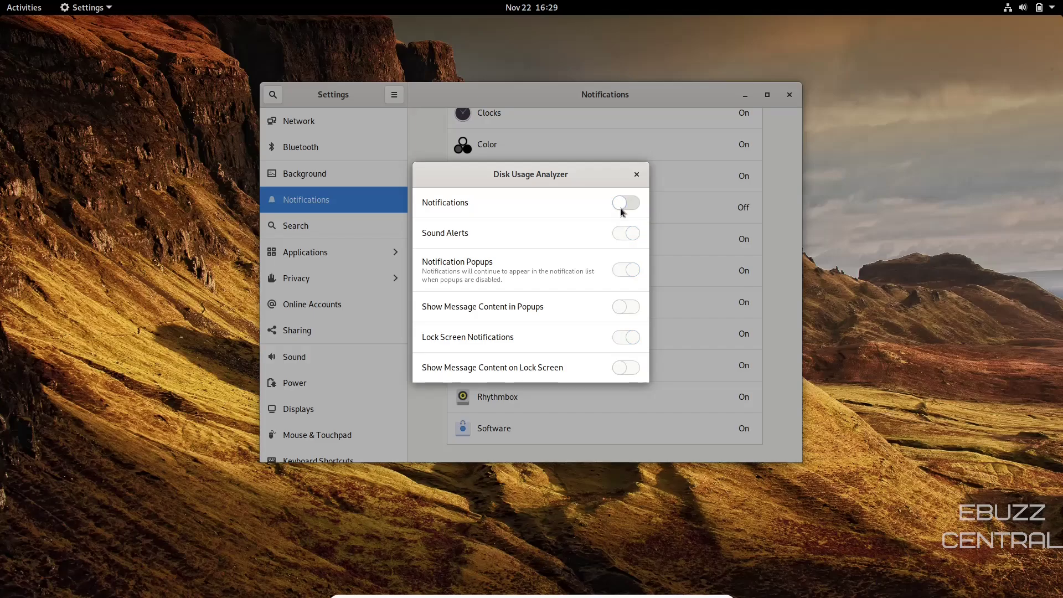
pyautogui.click(628, 209)
pyautogui.moveTo(604, 178); pyautogui.dragTo(626, 154)
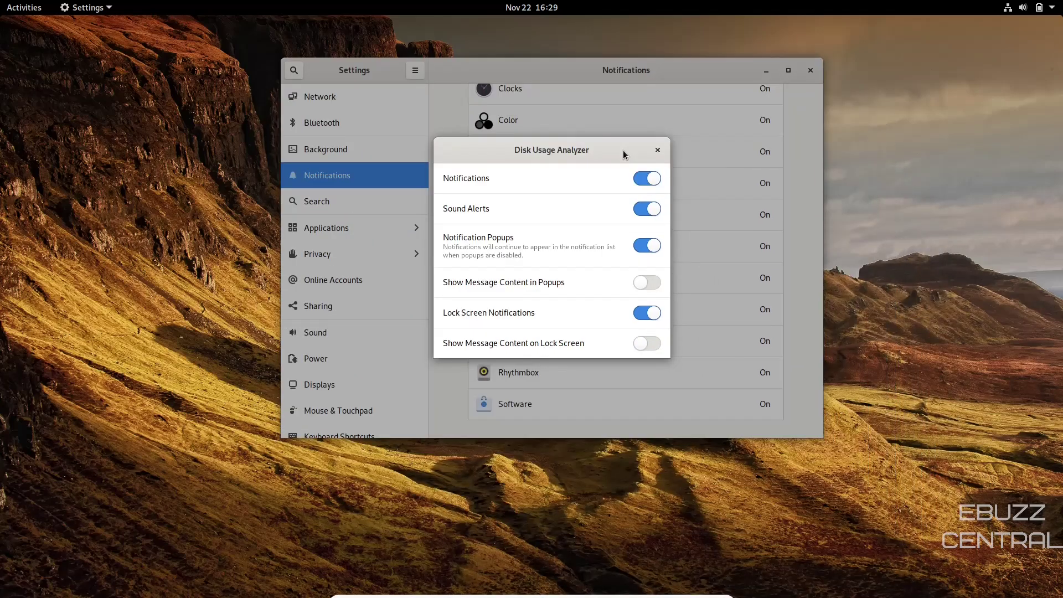
pyautogui.click(659, 152)
pyautogui.scroll(5, 637, 174)
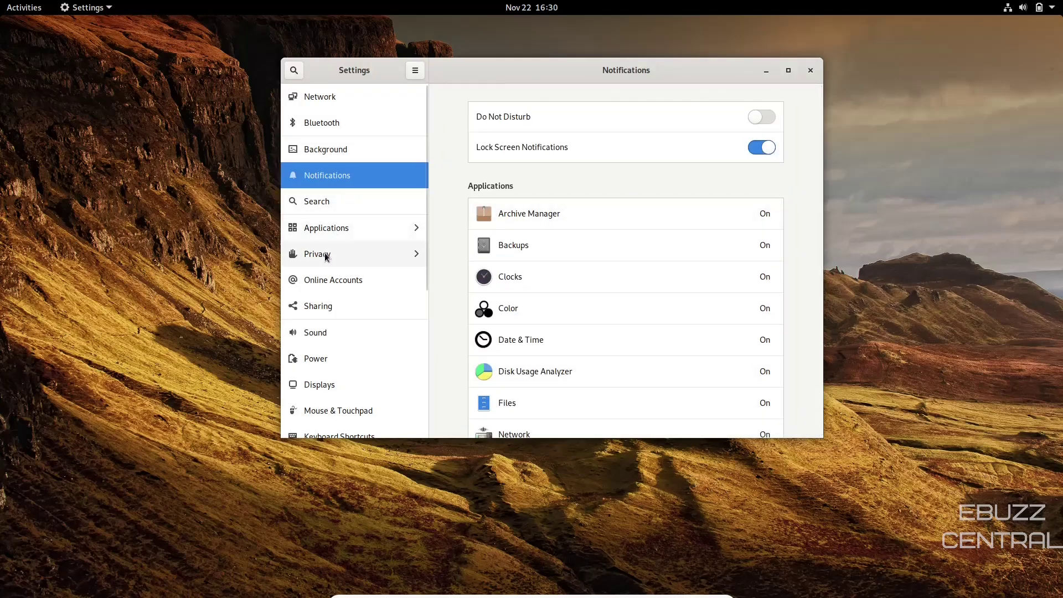
# Scroll through the list of Online Accounts providers.
pyautogui.click(334, 280)
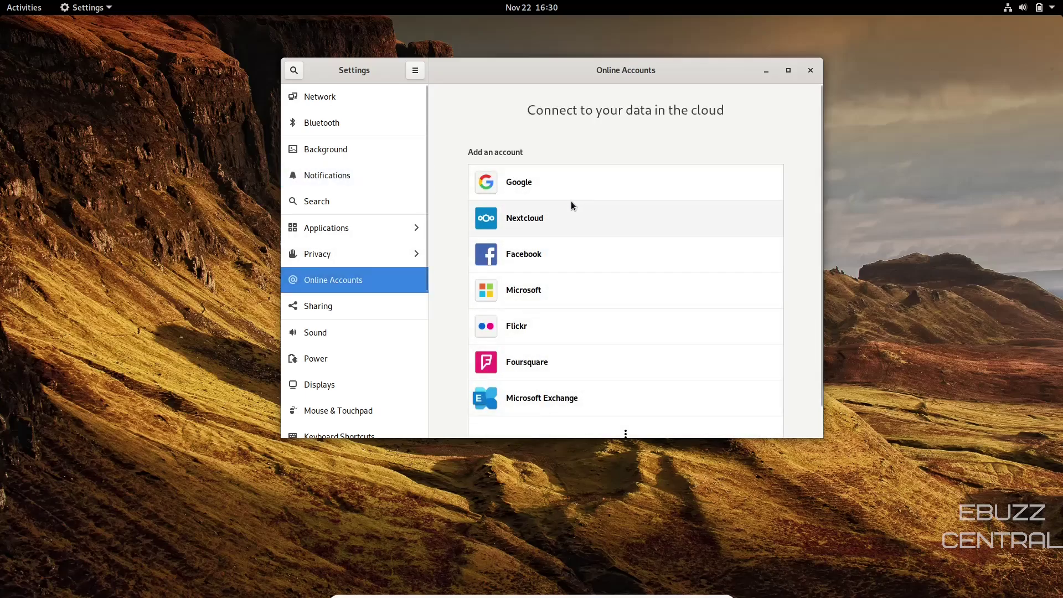
pyautogui.scroll(-1, 589, 221)
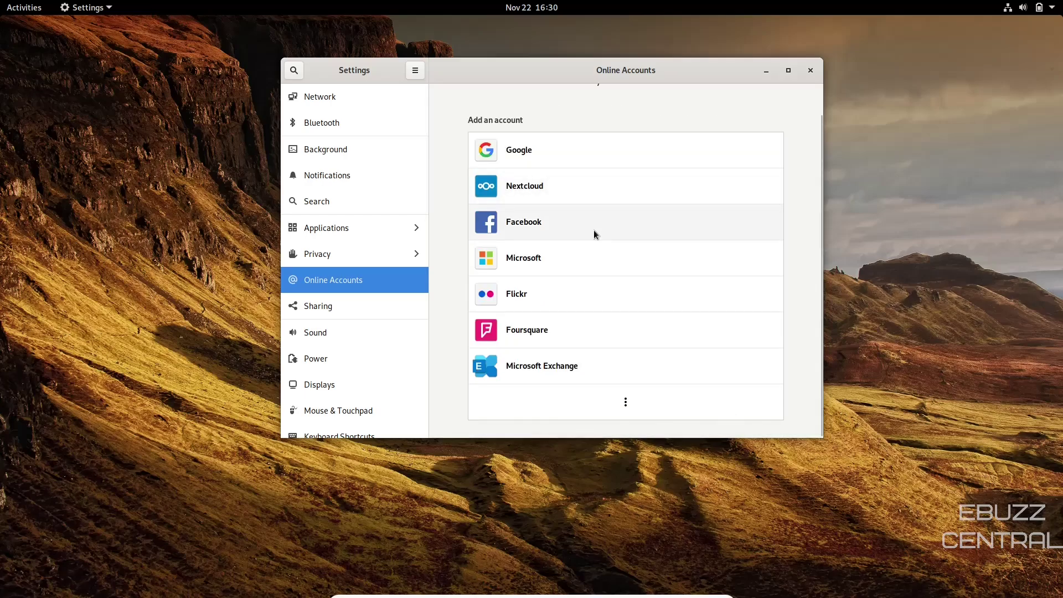
pyautogui.scroll(1, 593, 230)
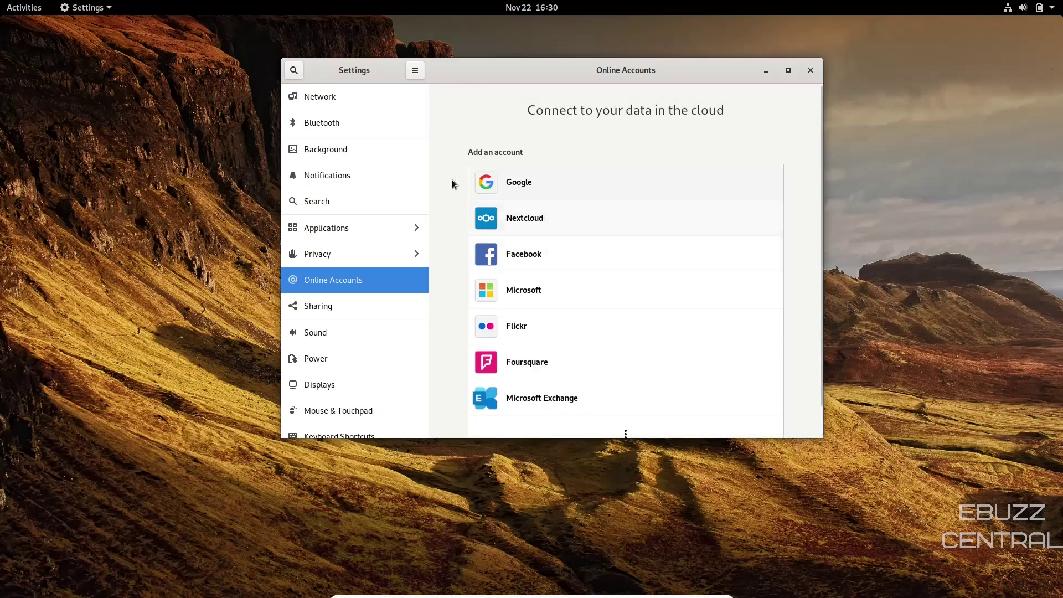
pyautogui.scroll(-1, 623, 246)
pyautogui.scroll(1, 620, 263)
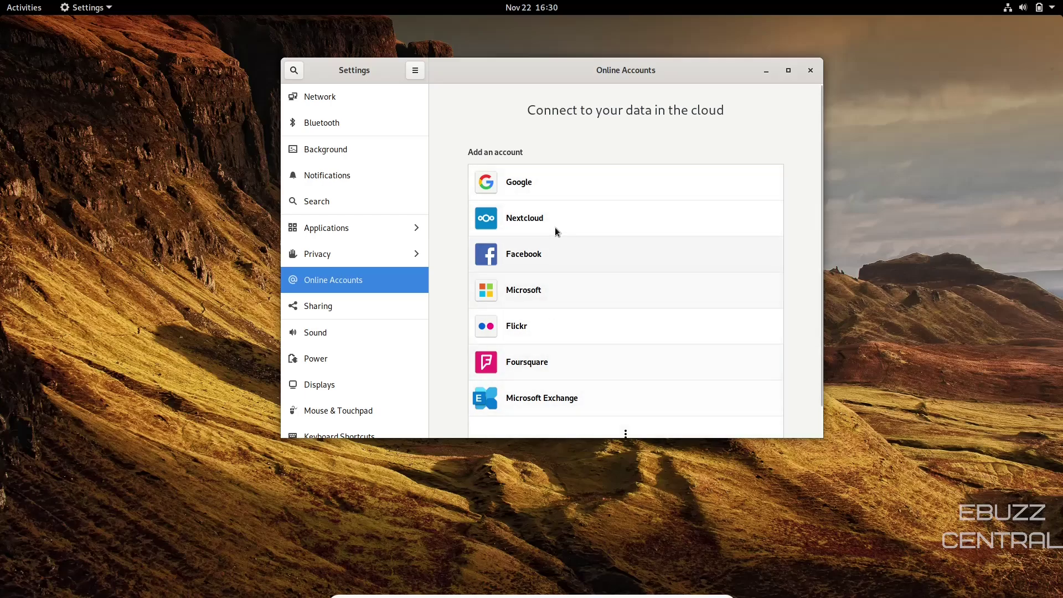
pyautogui.scroll(-3, 361, 254)
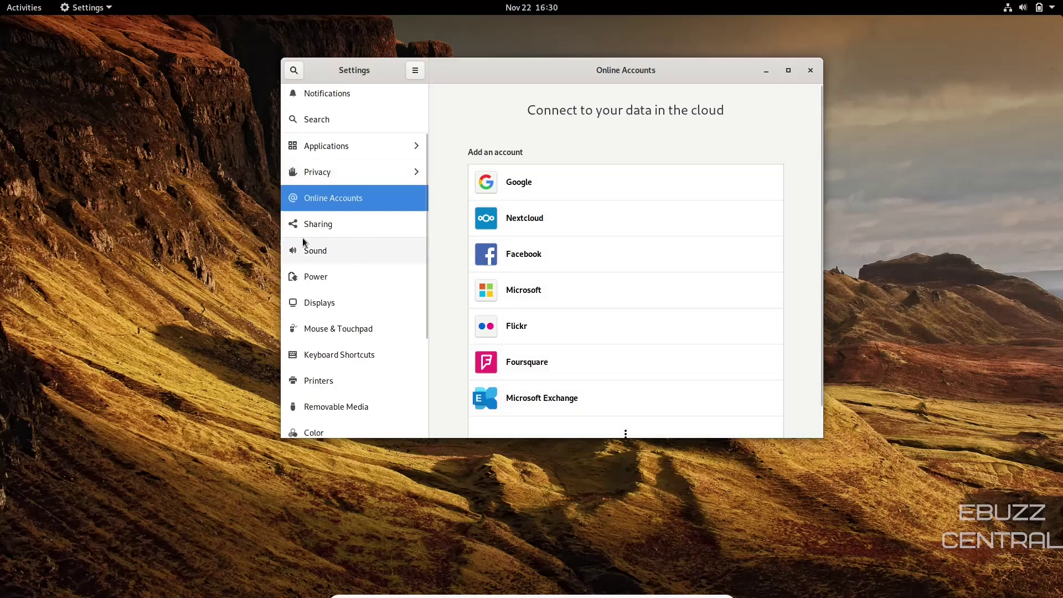
# Review the Sharing page with computer name pureos and File and Media Sharing off.
pyautogui.click(309, 226)
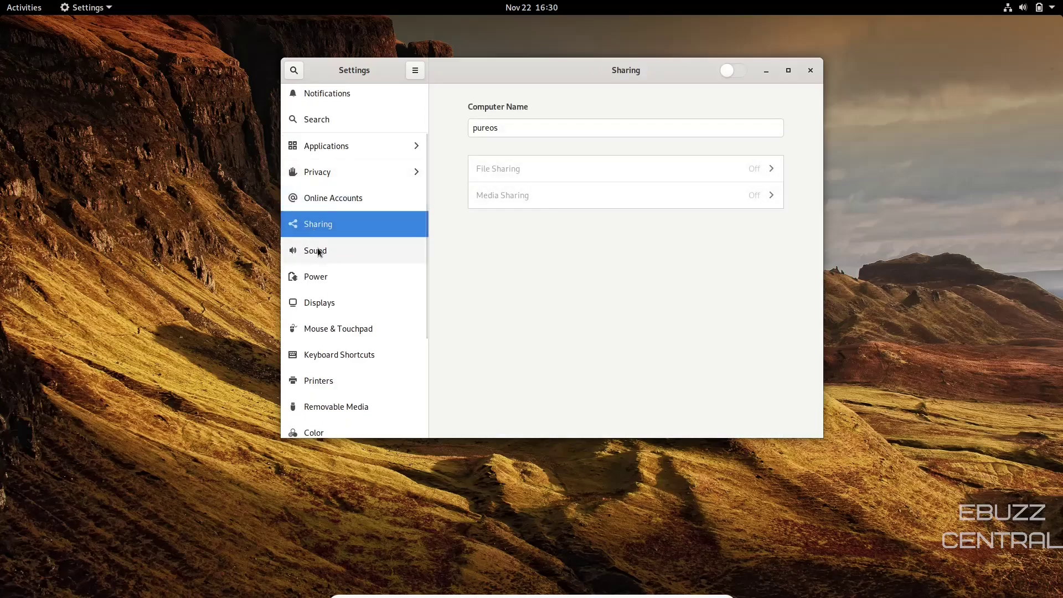
pyautogui.scroll(-3, 324, 307)
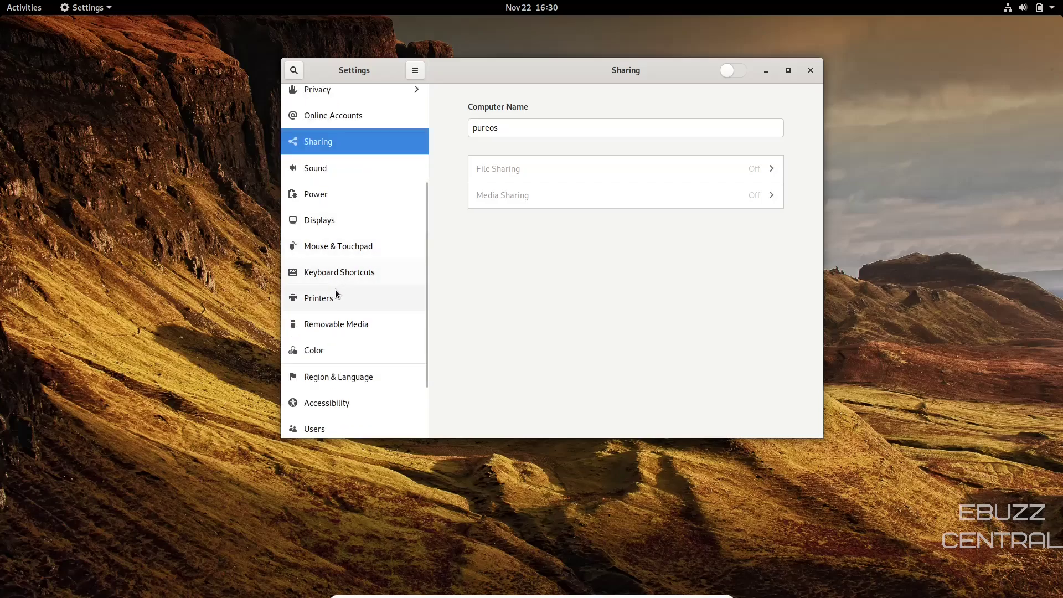
pyautogui.scroll(-3, 339, 316)
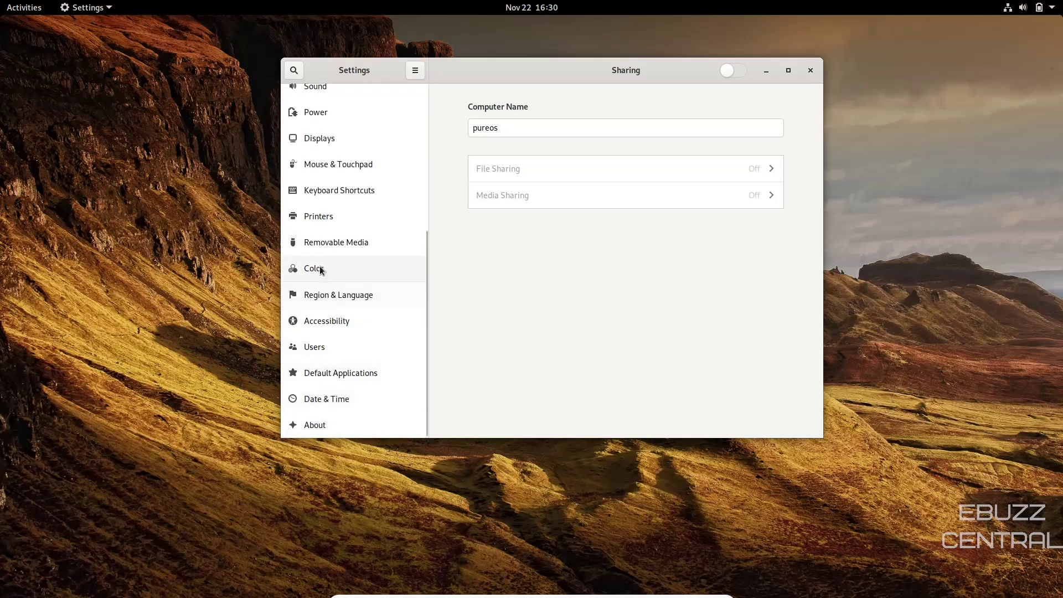
pyautogui.scroll(3, 354, 179)
pyautogui.scroll(-3, 355, 183)
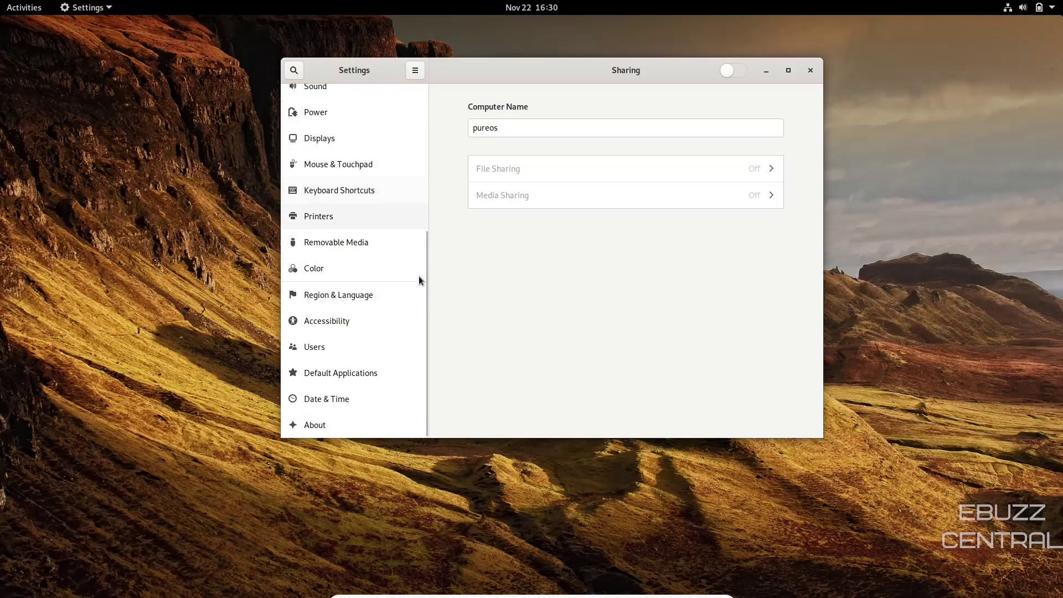
# Show the About page: PureOS 64-bit, GNOME 3.38.5, Wayland, 2.9 GiB memory.
pyautogui.click(321, 424)
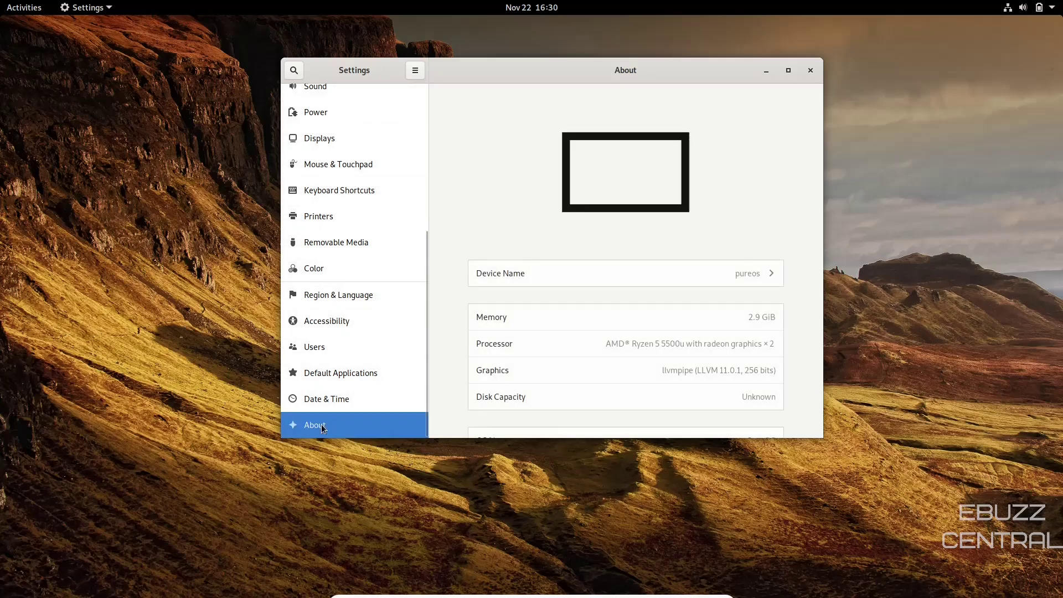
pyautogui.scroll(-3, 775, 155)
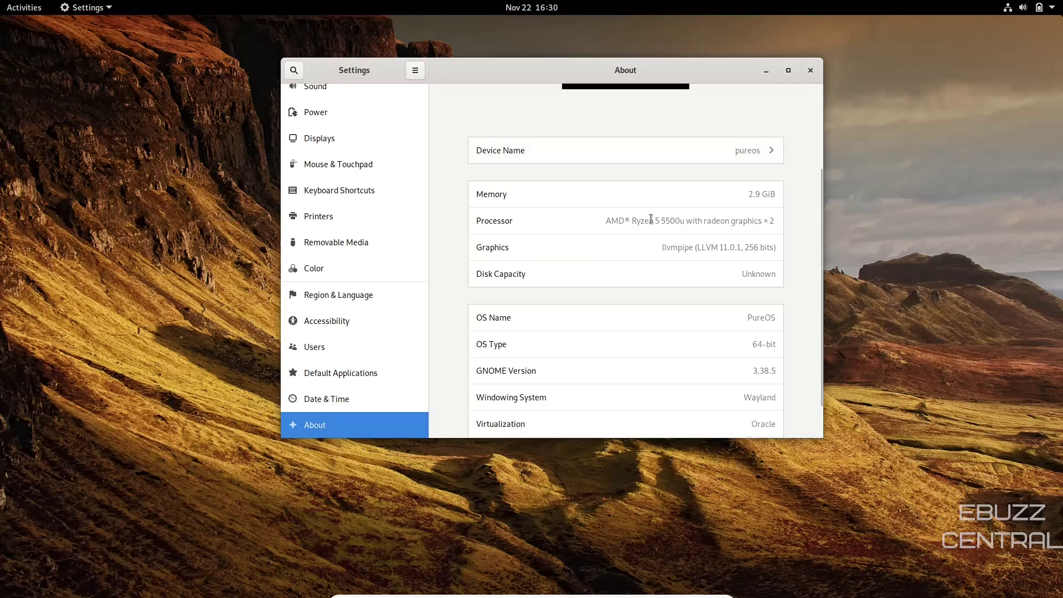
pyautogui.scroll(-2, 505, 302)
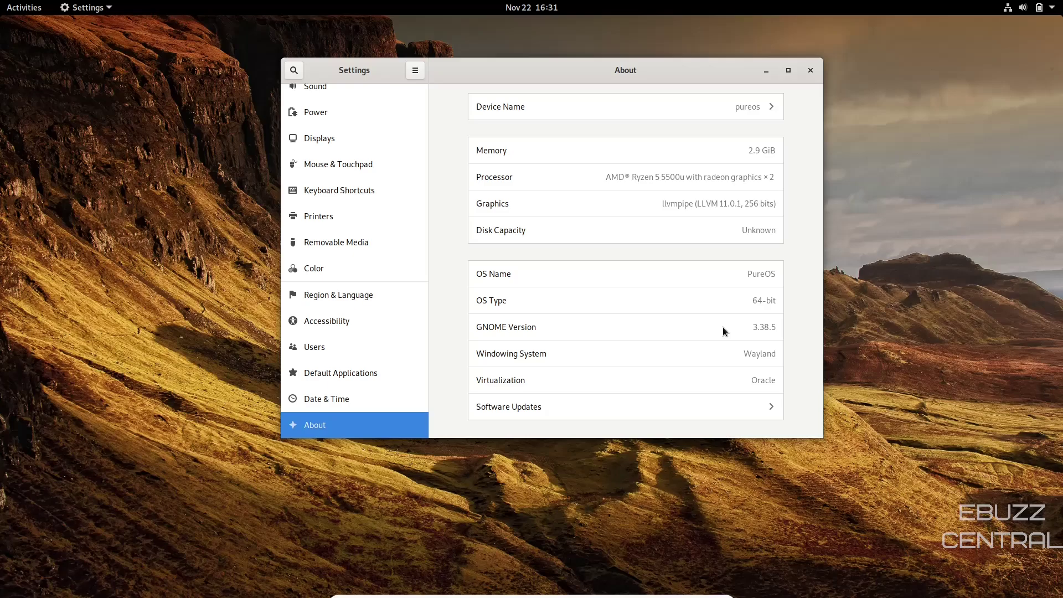
# Close Settings and launch Software from the applications grid.
pyautogui.click(810, 70)
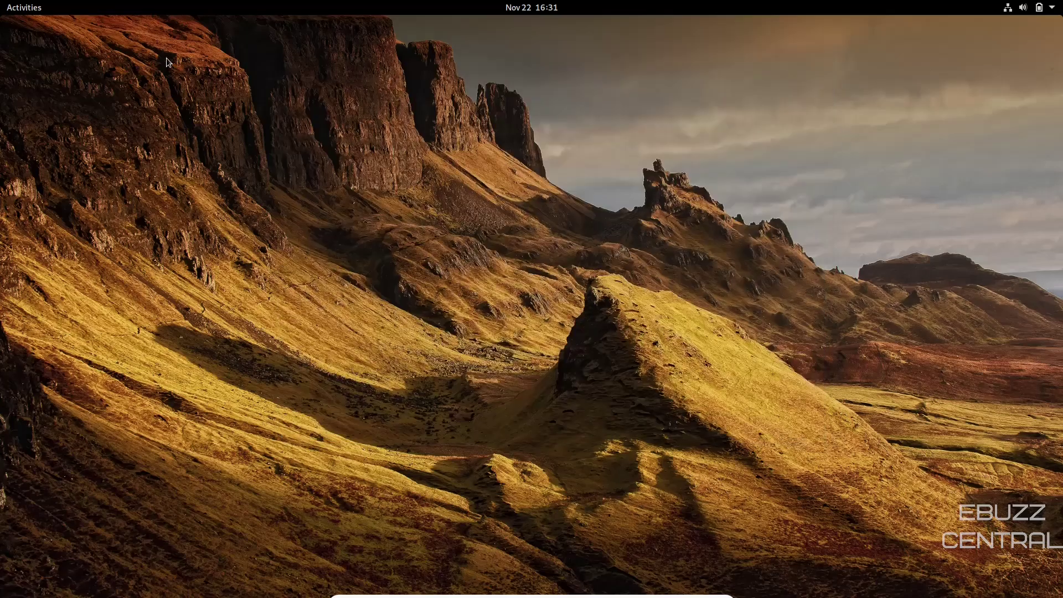
pyautogui.click(16, 11)
pyautogui.click(28, 469)
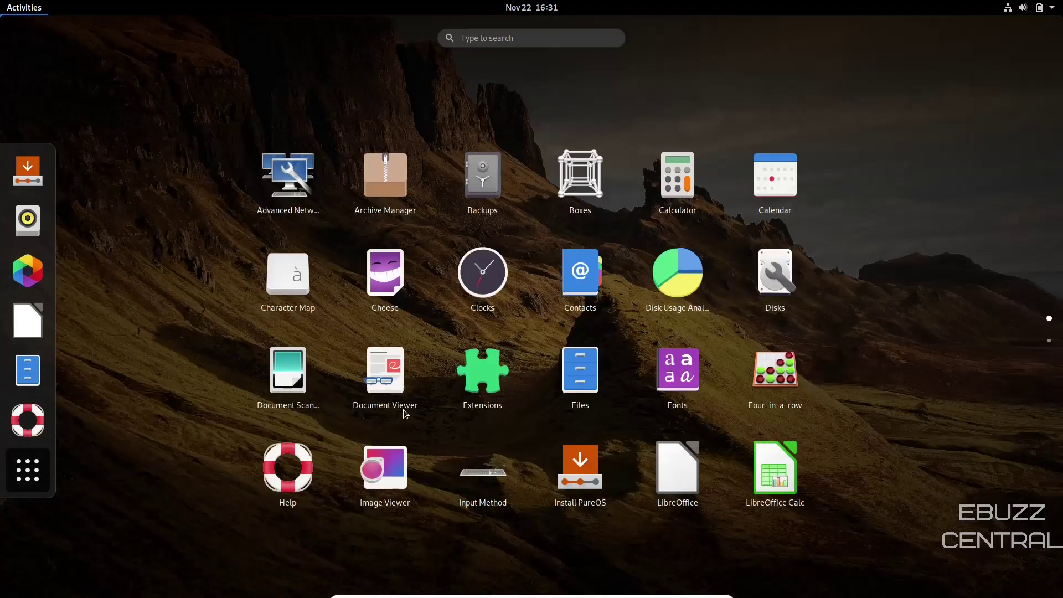
pyautogui.scroll(-1, 418, 412)
pyautogui.click(484, 369)
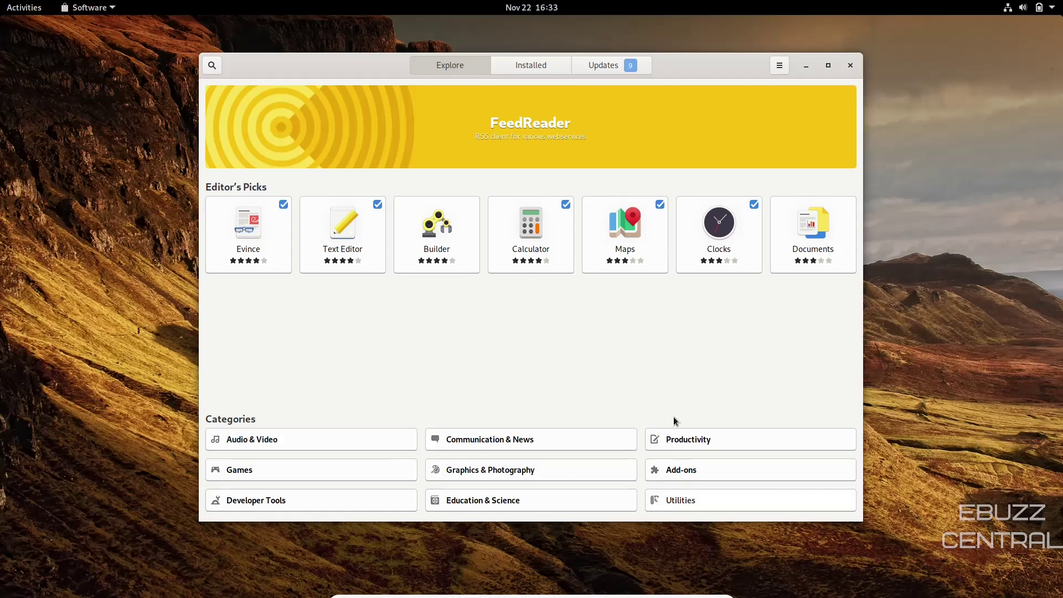
# Scroll through Software's list of installed applications.
pyautogui.click(519, 67)
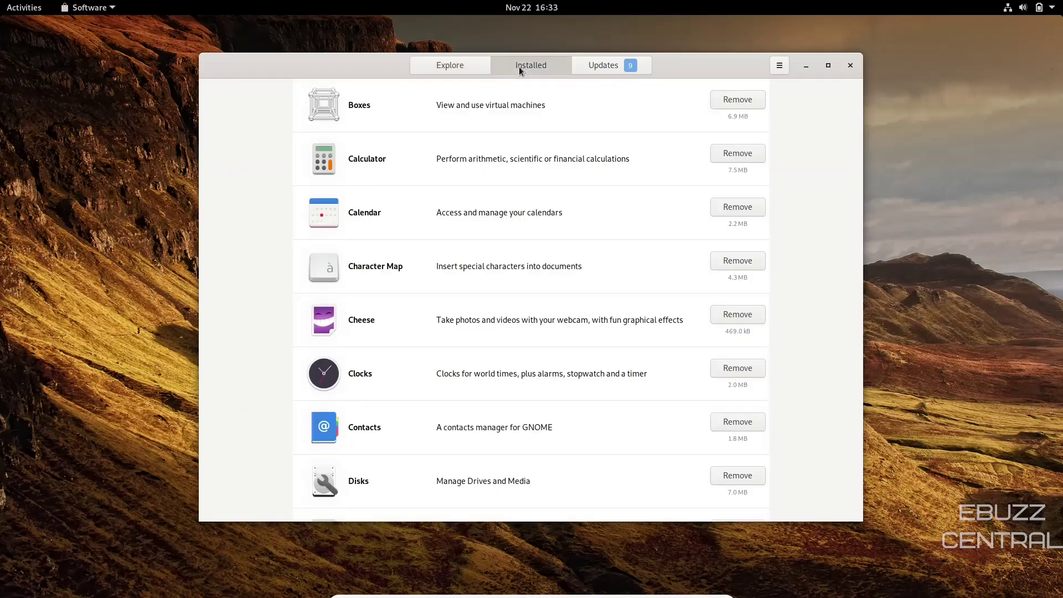
pyautogui.scroll(-5, 514, 218)
pyautogui.scroll(-9, 511, 303)
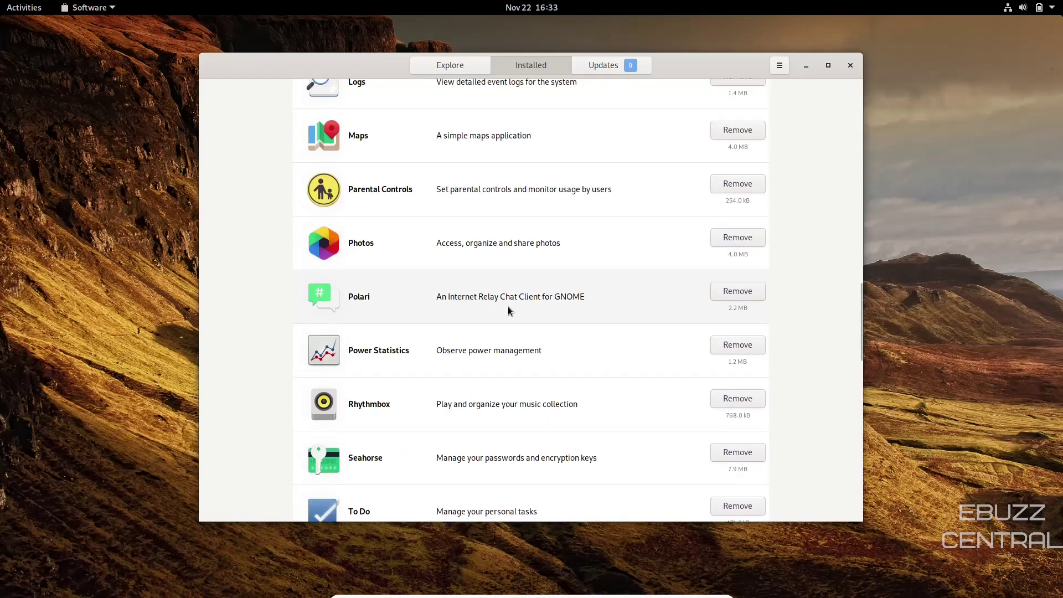
pyautogui.scroll(-1, 506, 307)
pyautogui.scroll(2, 499, 304)
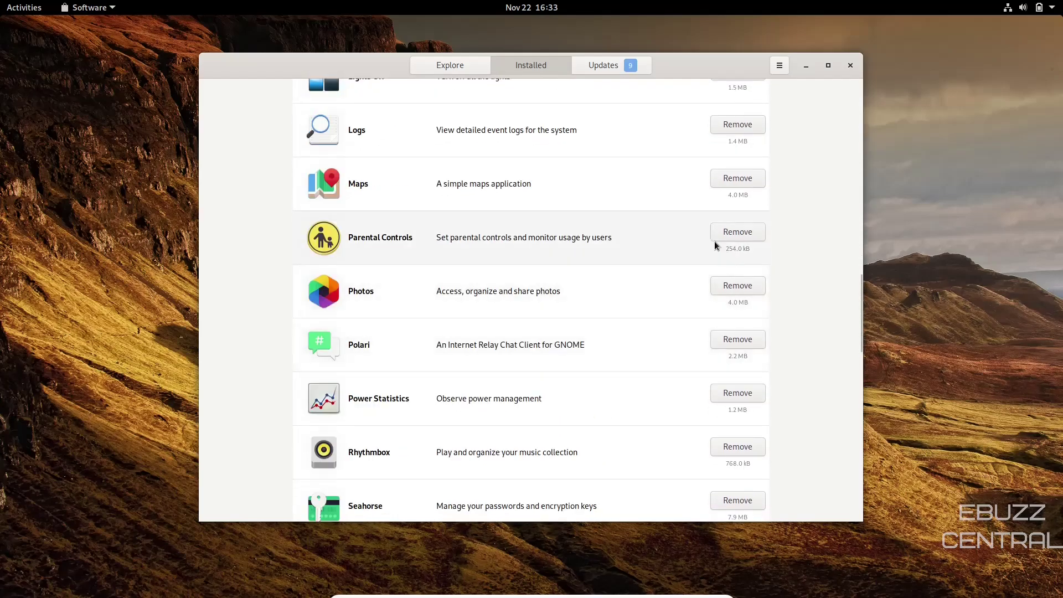
pyautogui.scroll(8, 434, 291)
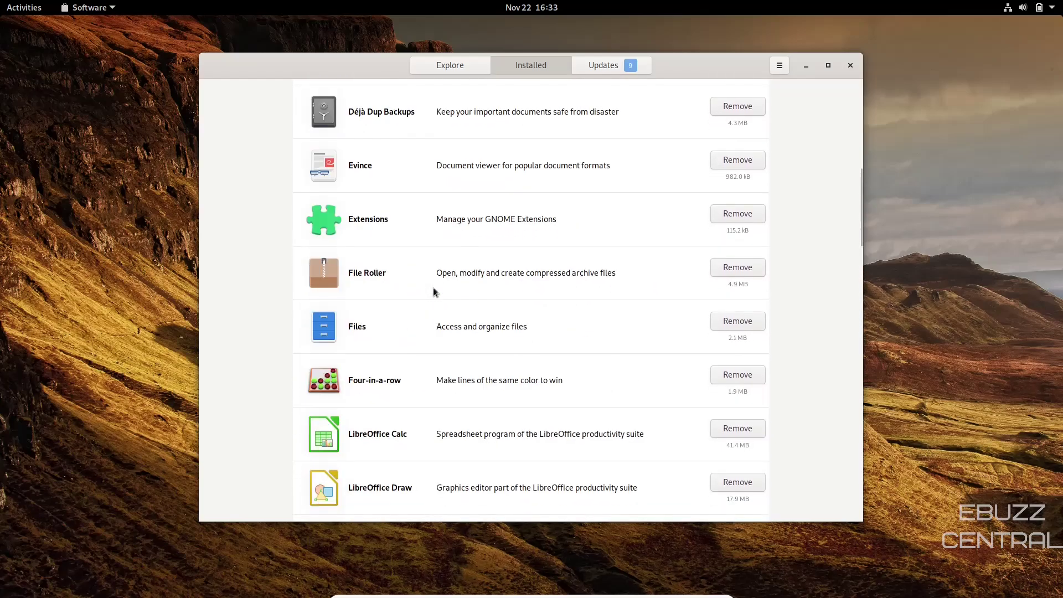
pyautogui.scroll(6, 434, 292)
# Show the 9 pending Requires Restart updates, including OS Updates and LibreOffice.
pyautogui.click(606, 64)
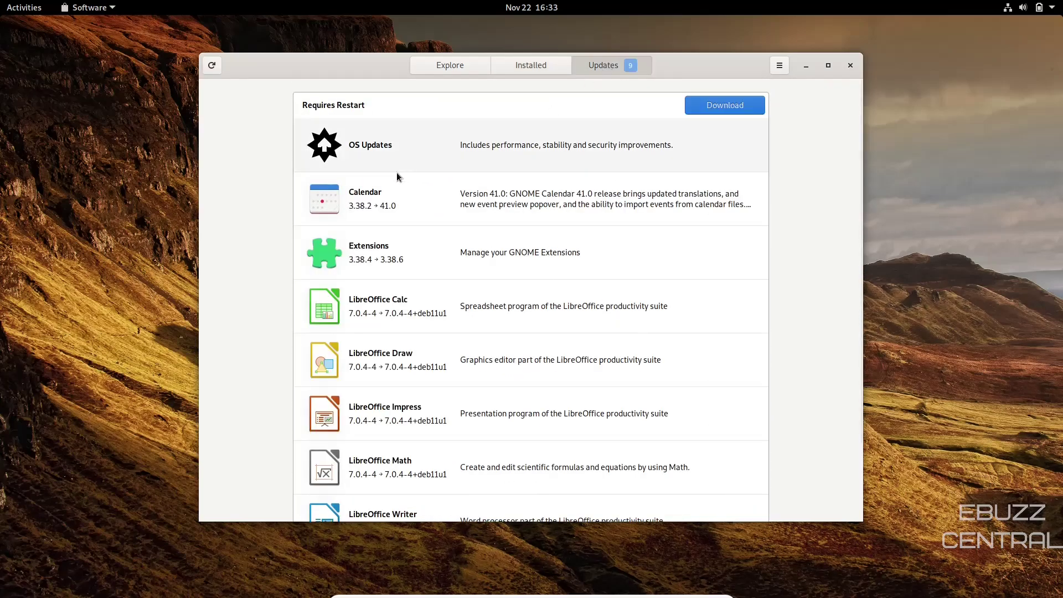
pyautogui.scroll(-2, 391, 182)
pyautogui.scroll(2, 388, 201)
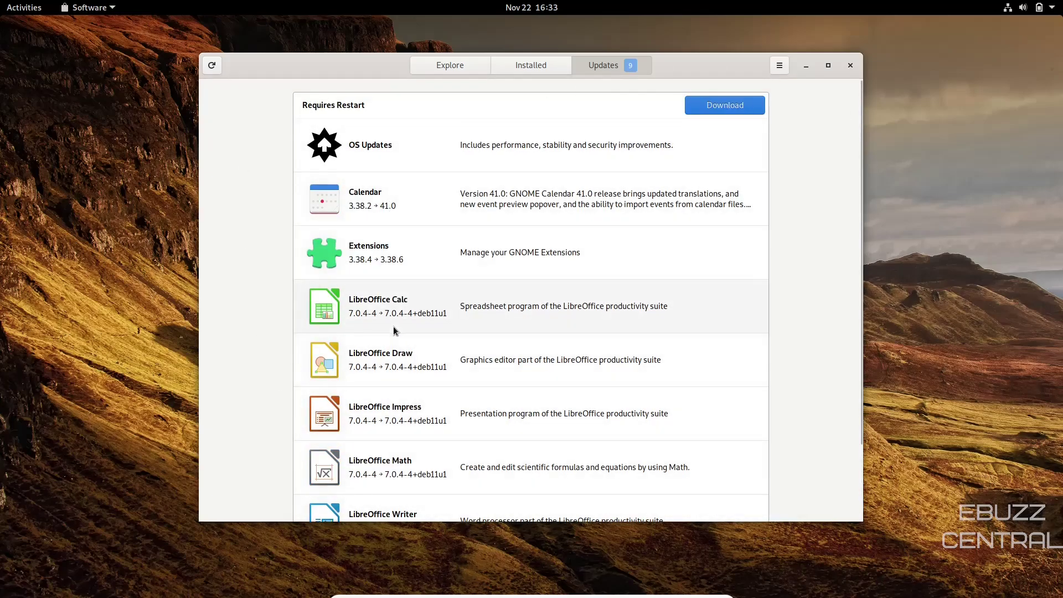
# Search the store for 'obs' and open OBS Studio's details page.
pyautogui.click(523, 64)
pyautogui.click(441, 71)
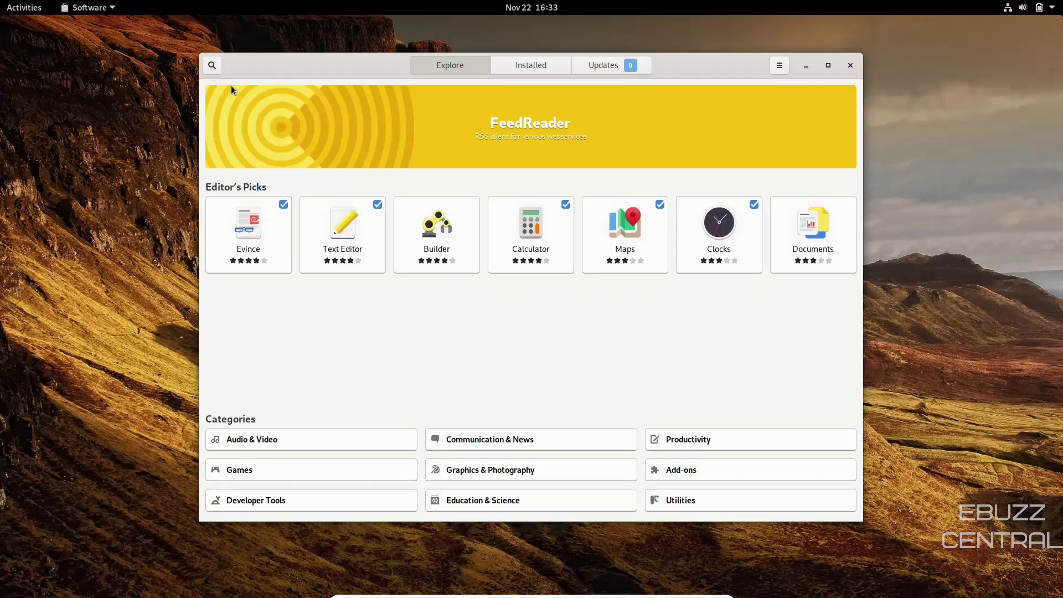
pyautogui.click(210, 63)
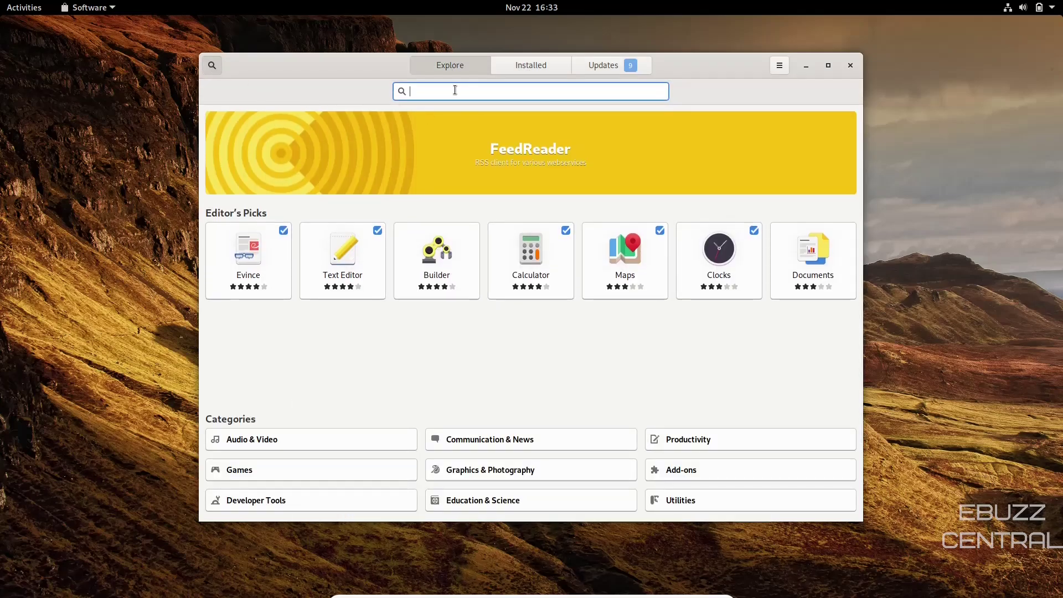
pyautogui.write('obs')
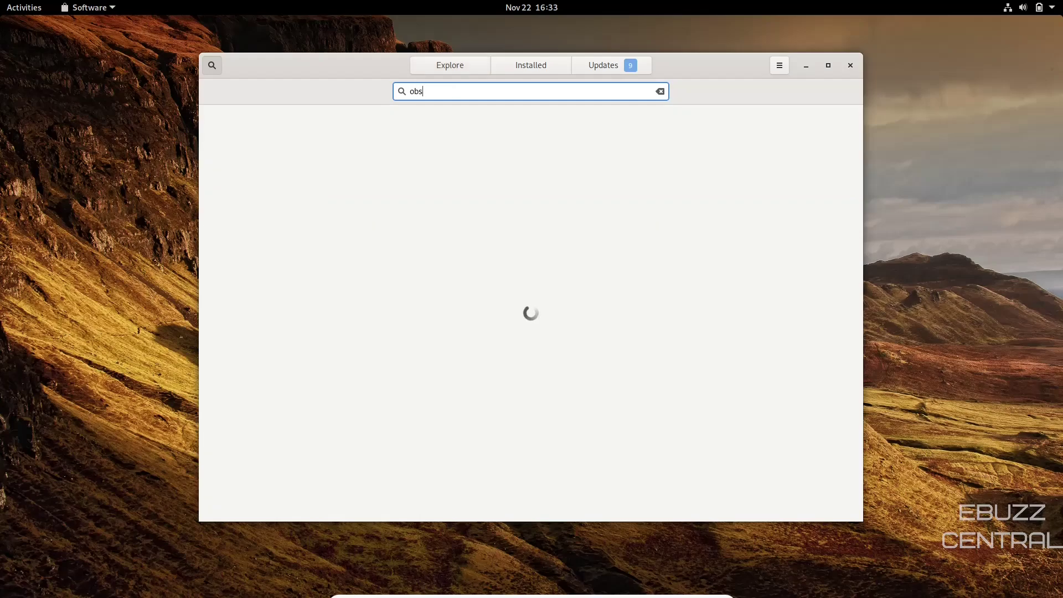
pyautogui.click(360, 130)
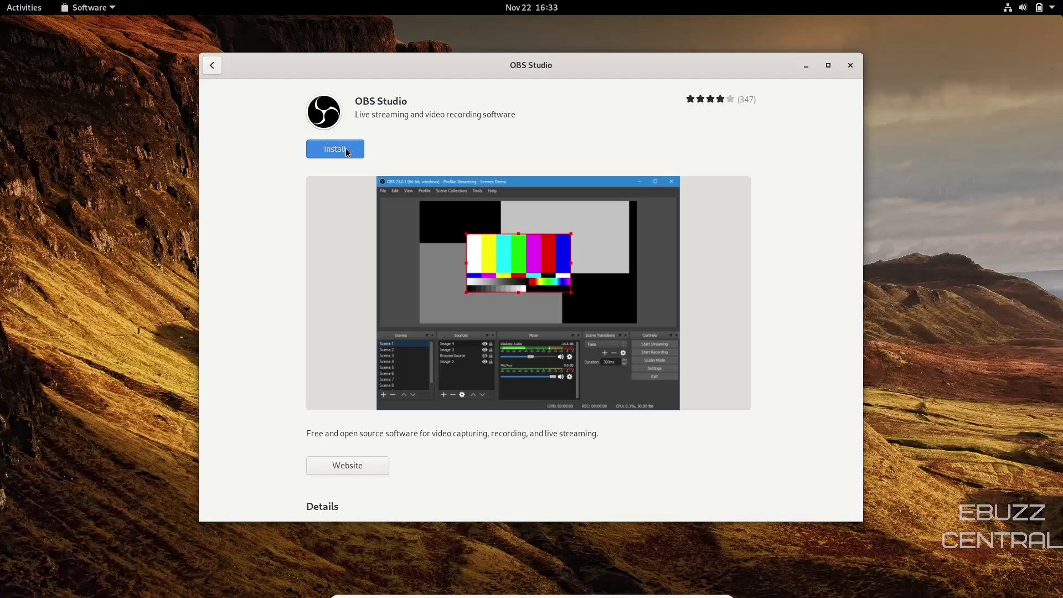
# Go back to the Explore page and close the Software store.
pyautogui.click(214, 61)
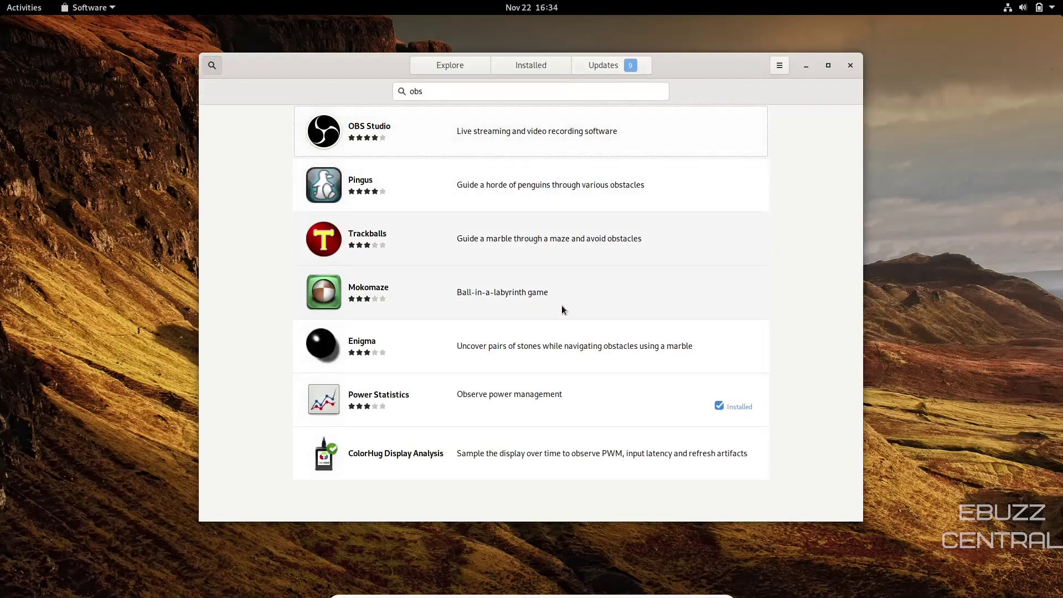
pyautogui.click(456, 64)
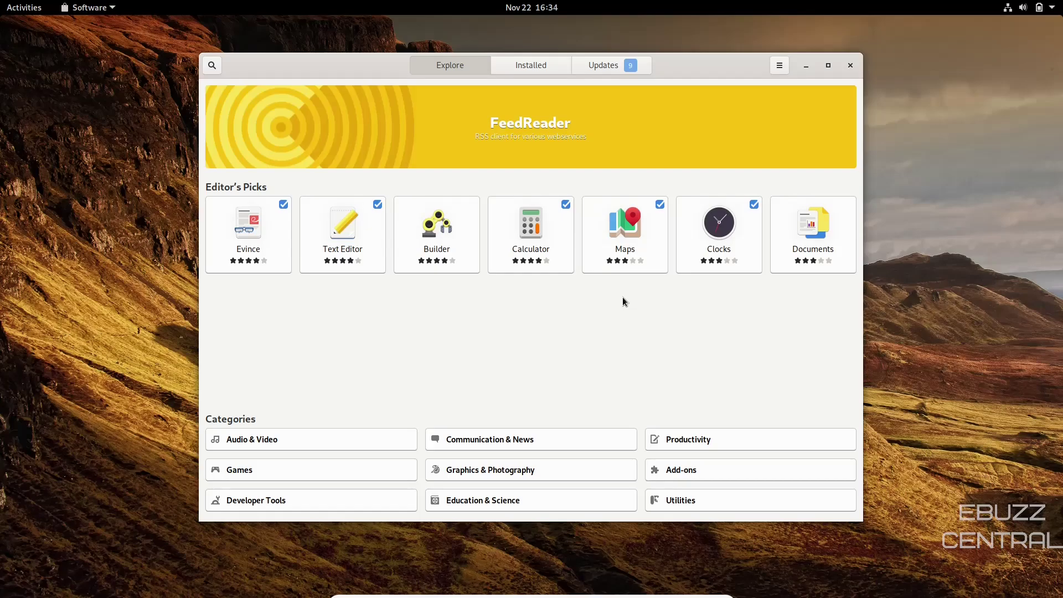
pyautogui.click(851, 66)
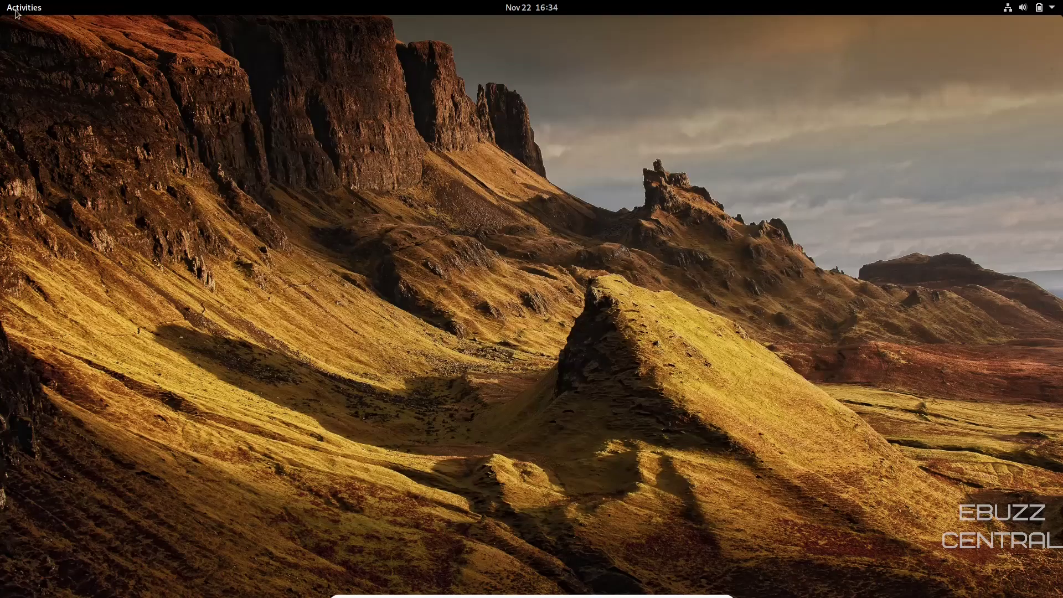
# Launch Software & Updates from the applications grid.
pyautogui.moveTo(3, 3)
pyautogui.click(27, 469)
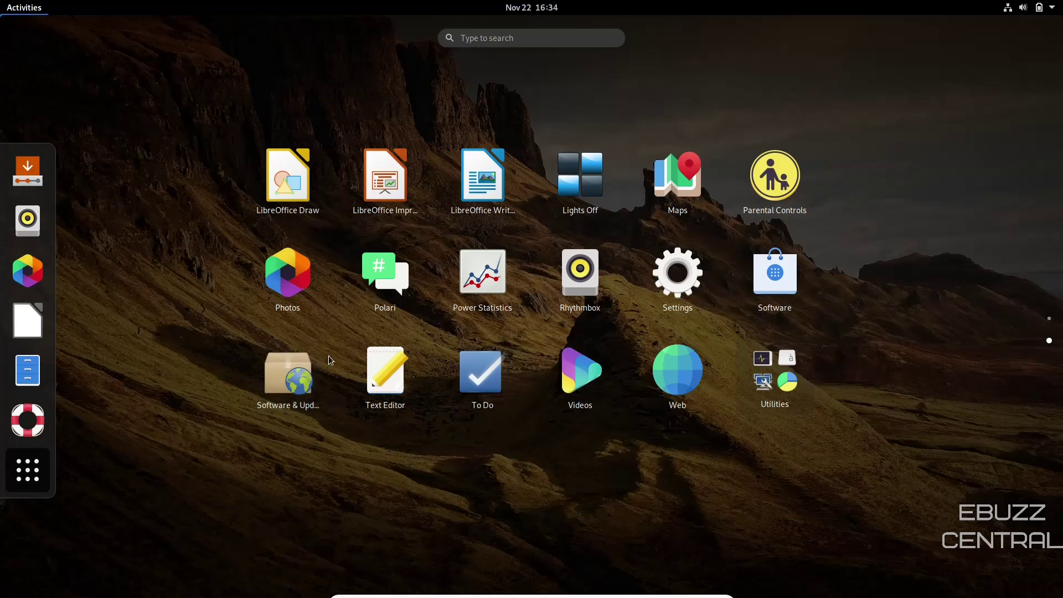
pyautogui.click(291, 375)
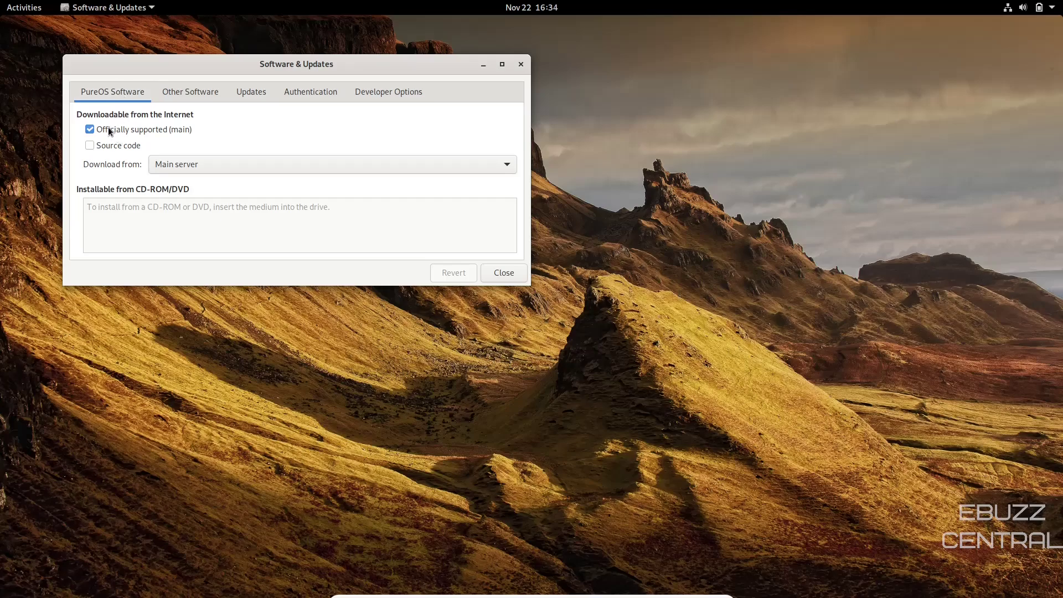
# Review the Other Software, Updates, Authentication, Developer Options and PureOS tabs, then close it.
pyautogui.click(185, 92)
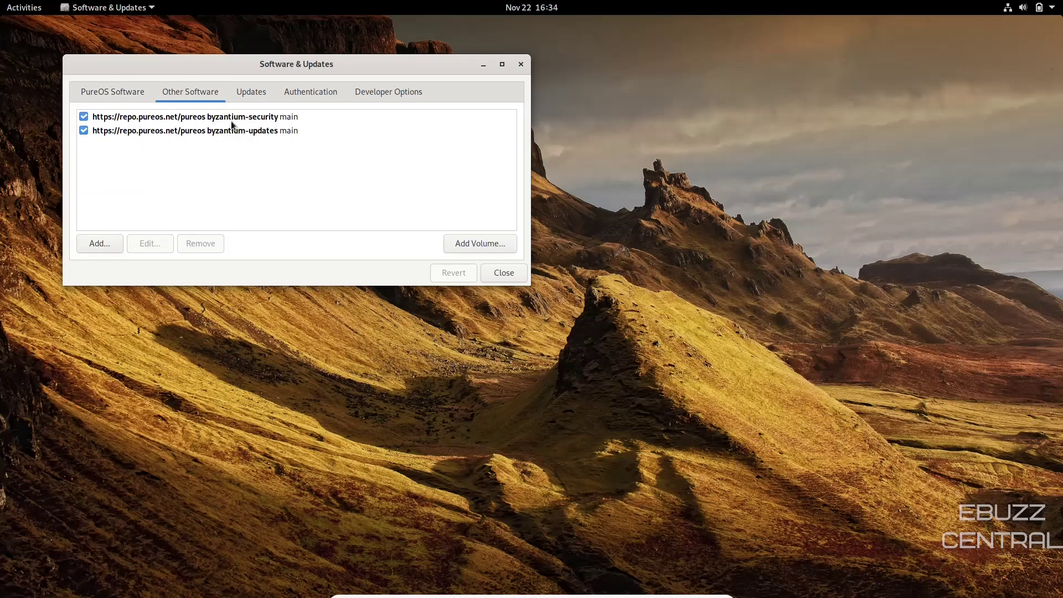
pyautogui.click(260, 92)
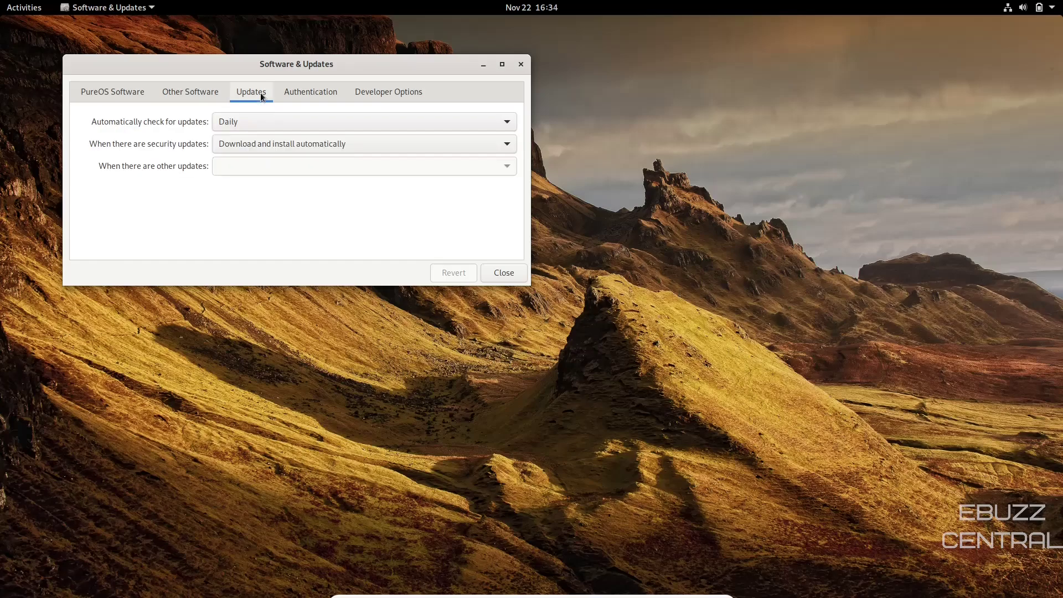
pyautogui.click(311, 92)
pyautogui.click(384, 91)
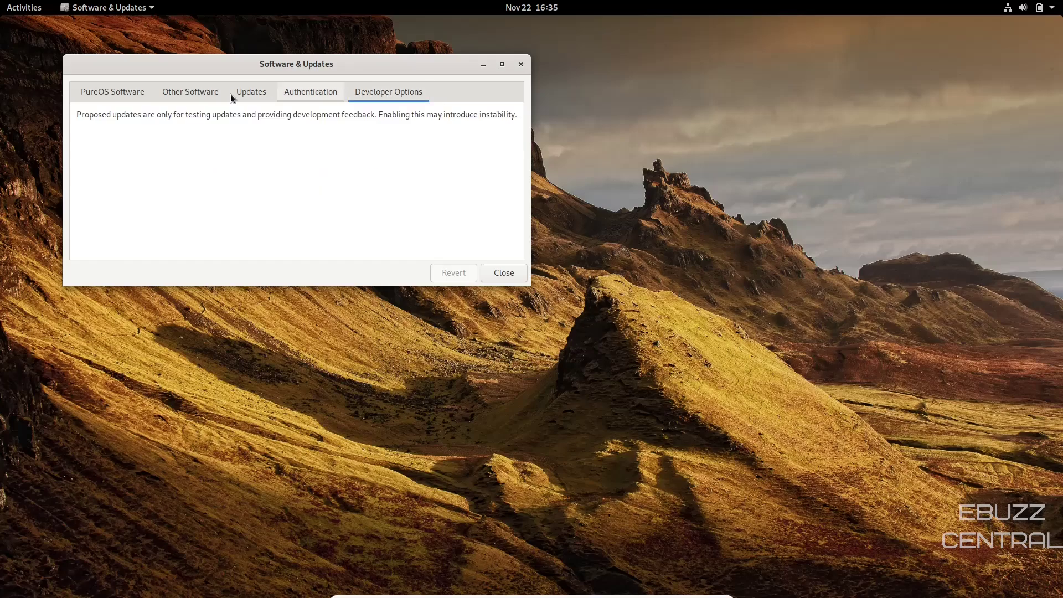
pyautogui.click(86, 95)
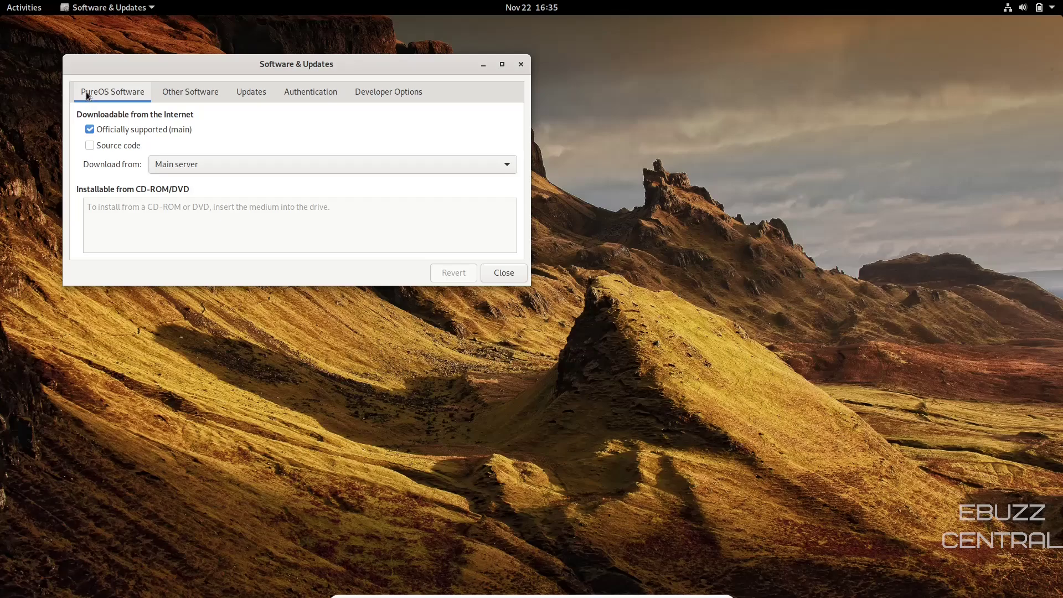
pyautogui.click(175, 92)
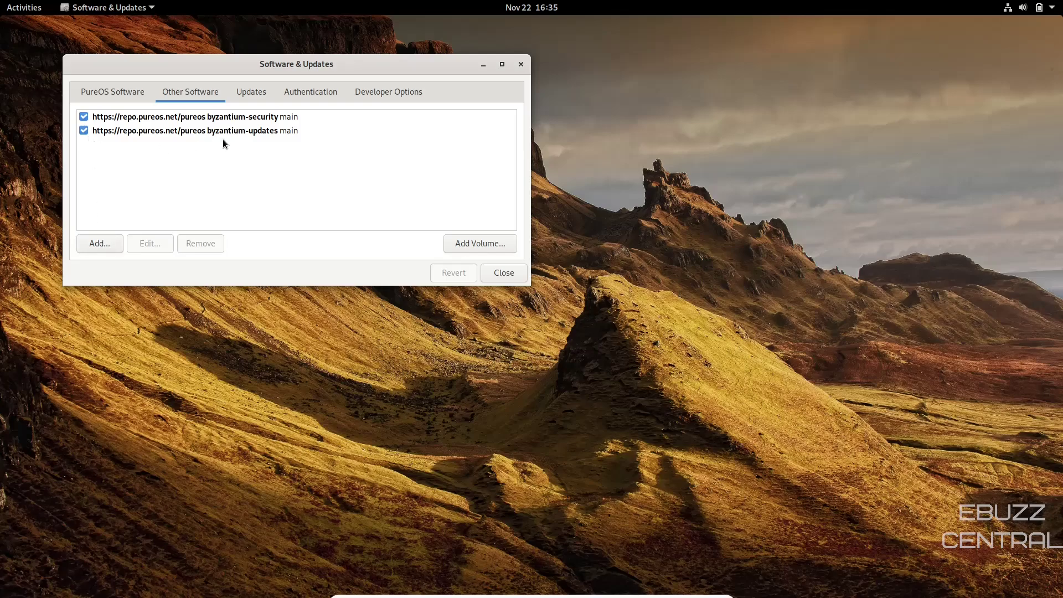
pyautogui.click(520, 67)
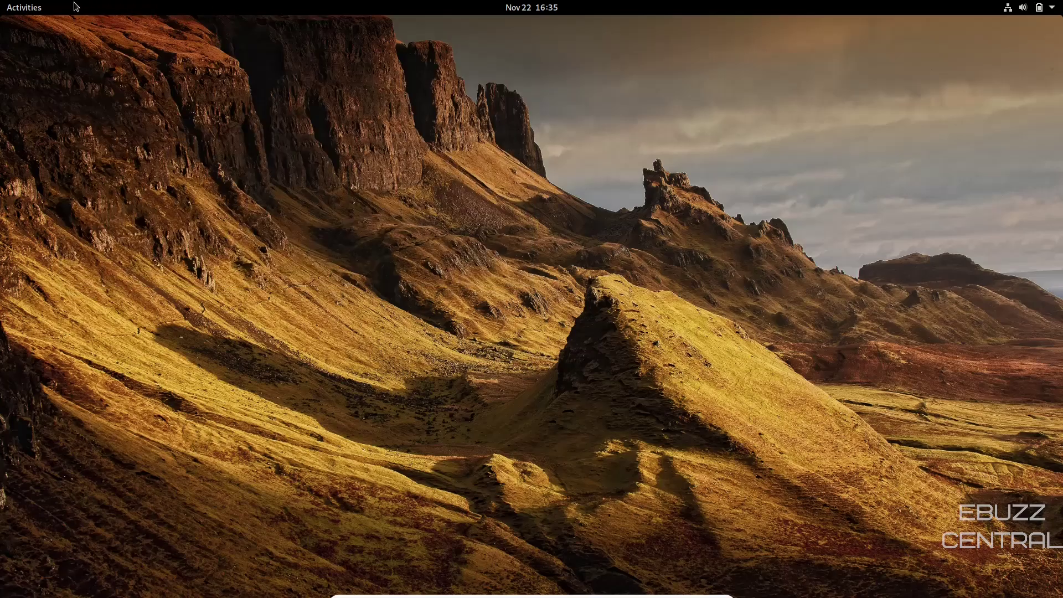
# Launch System Monitor from Utilities and switch from Processes to the Resources graphs.
pyautogui.press('super')
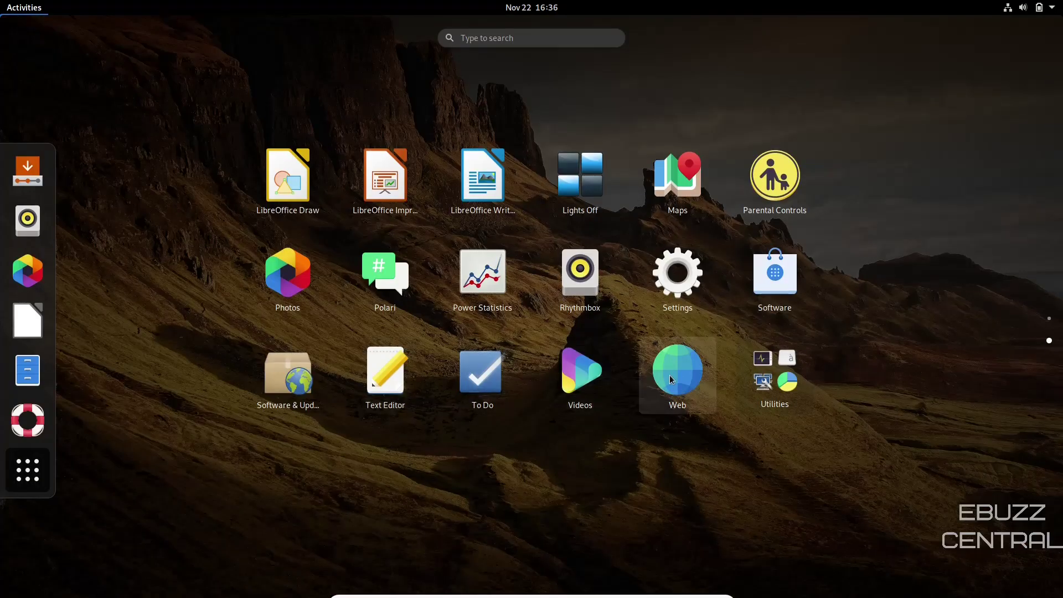
pyautogui.click(778, 367)
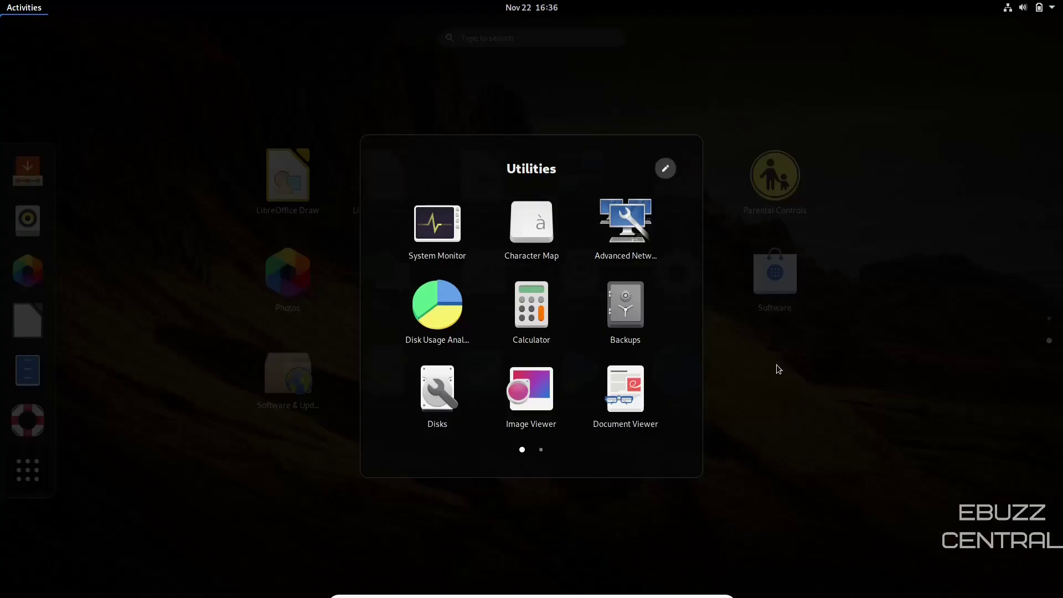
pyautogui.click(431, 228)
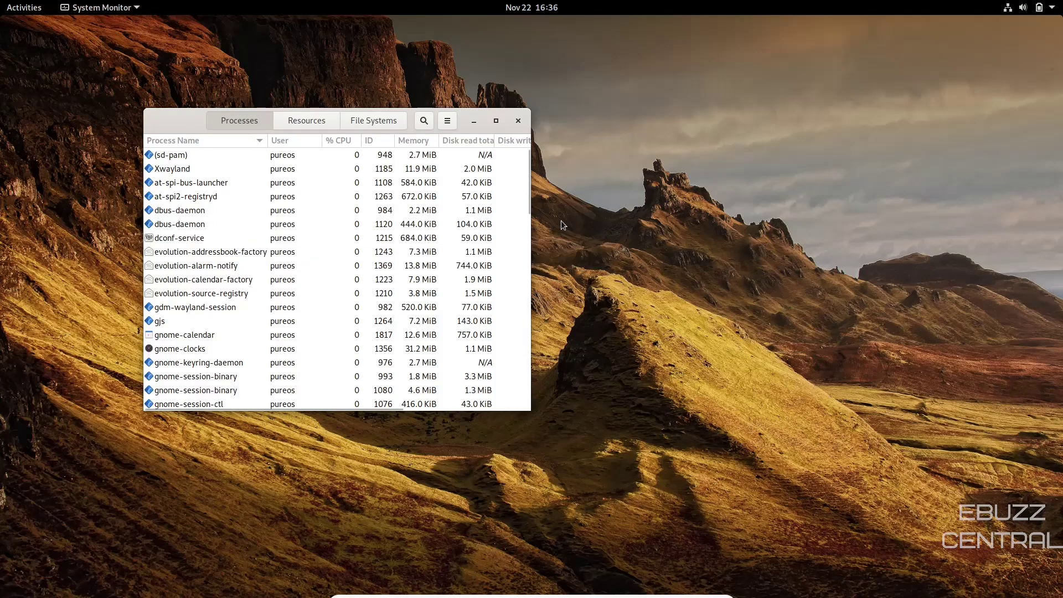
pyautogui.scroll(-15, 371, 263)
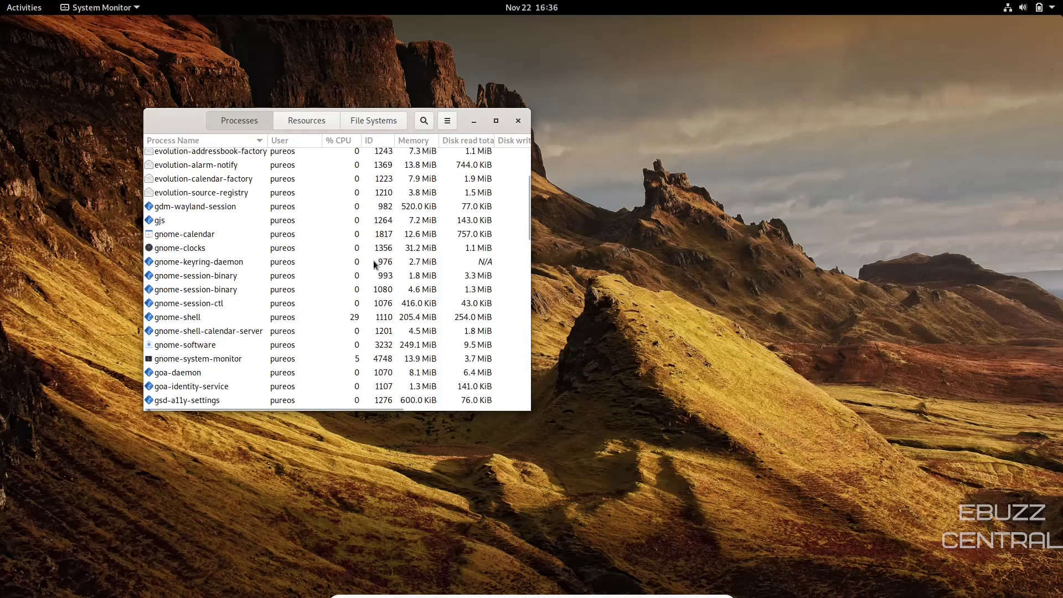
pyautogui.click(306, 120)
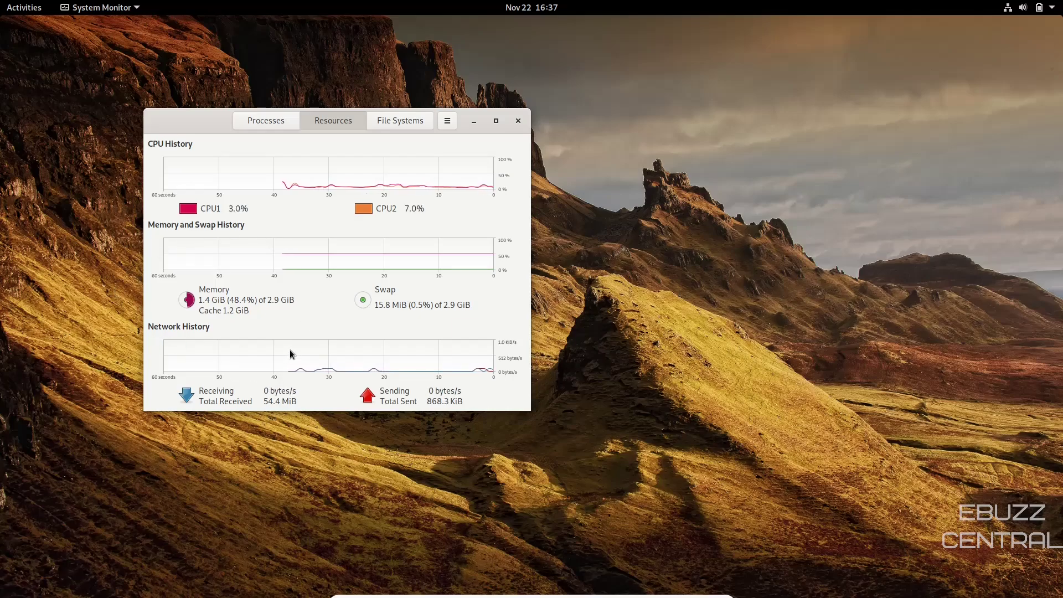
# Close System Monitor, launch Tweaks from the Utilities folder and centre its window.
pyautogui.click(518, 120)
pyautogui.click(24, 7)
pyautogui.click(48, 478)
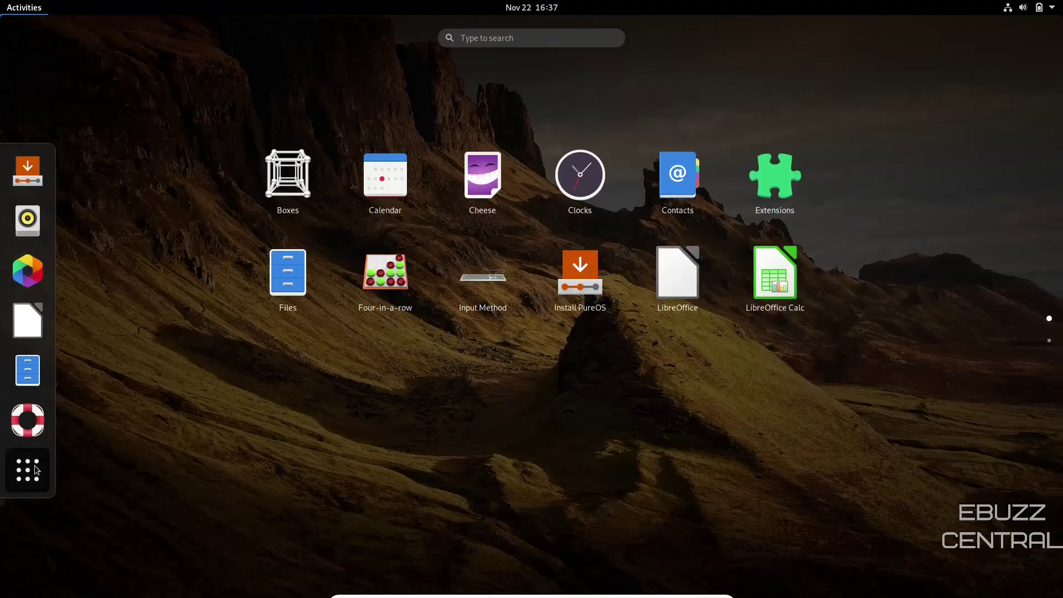
pyautogui.scroll(-1, 770, 376)
pyautogui.click(772, 376)
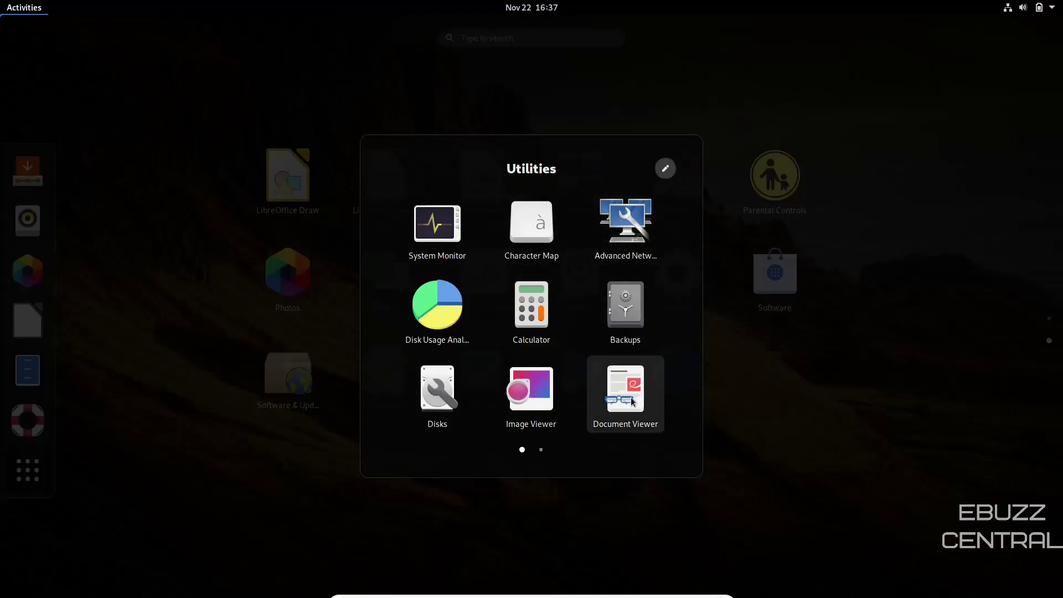
pyautogui.scroll(-1, 469, 367)
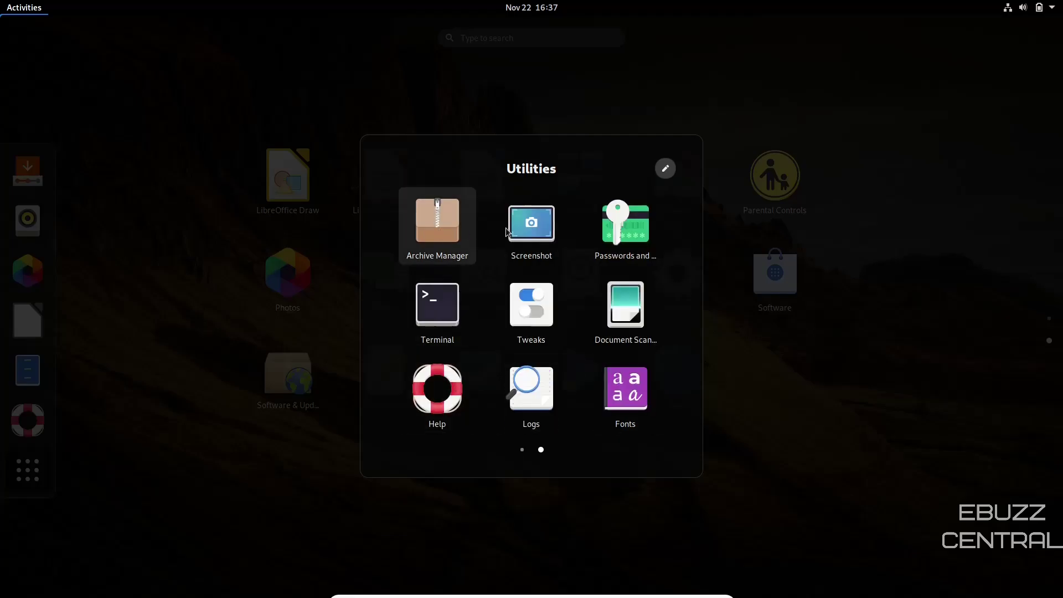
pyautogui.click(538, 313)
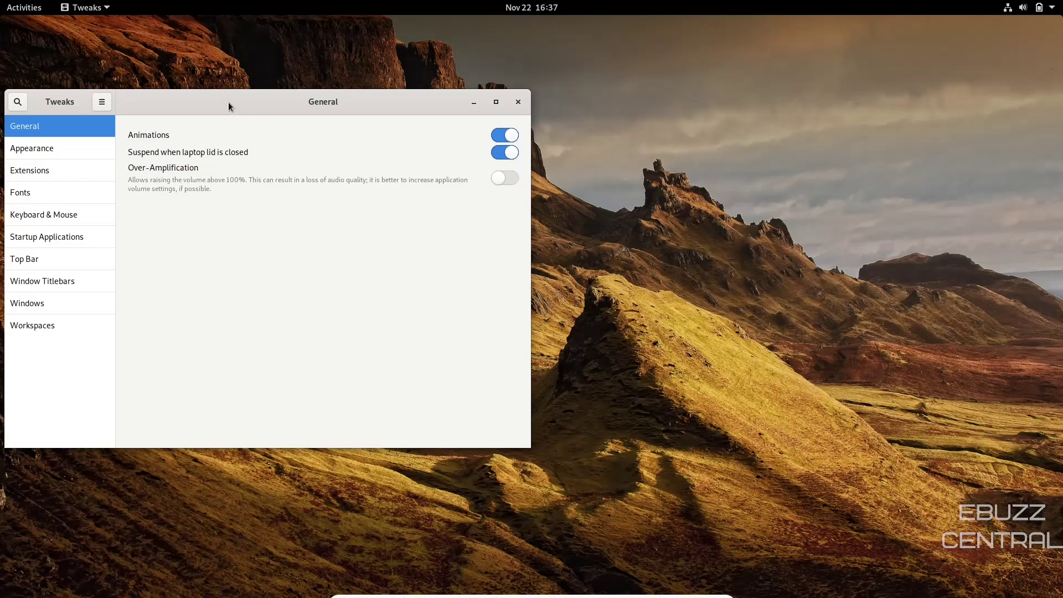
pyautogui.moveTo(231, 104); pyautogui.dragTo(536, 56)
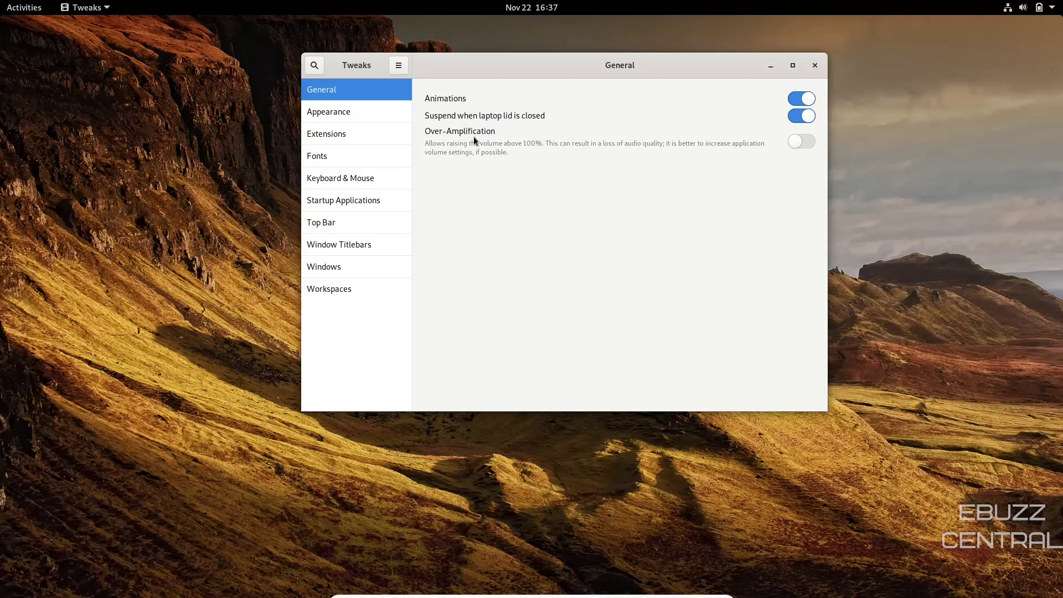
pyautogui.click(341, 116)
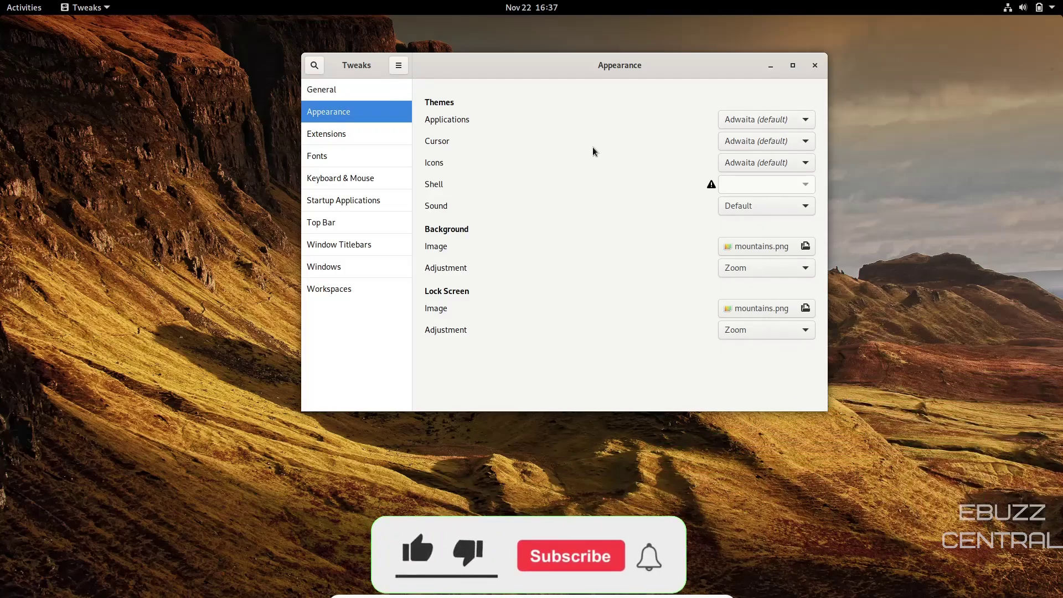
pyautogui.click(779, 120)
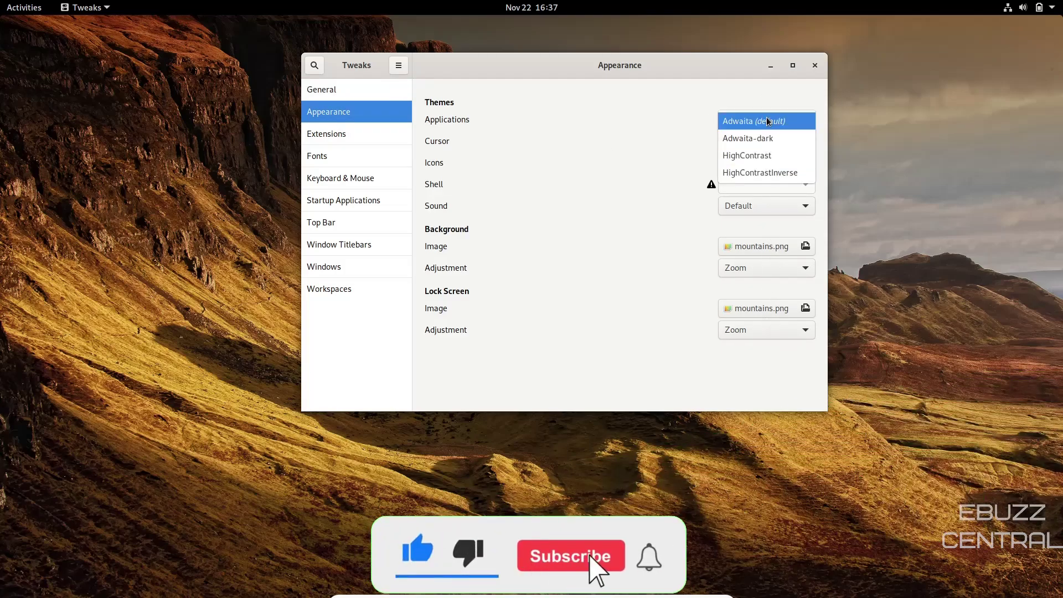
pyautogui.click(764, 120)
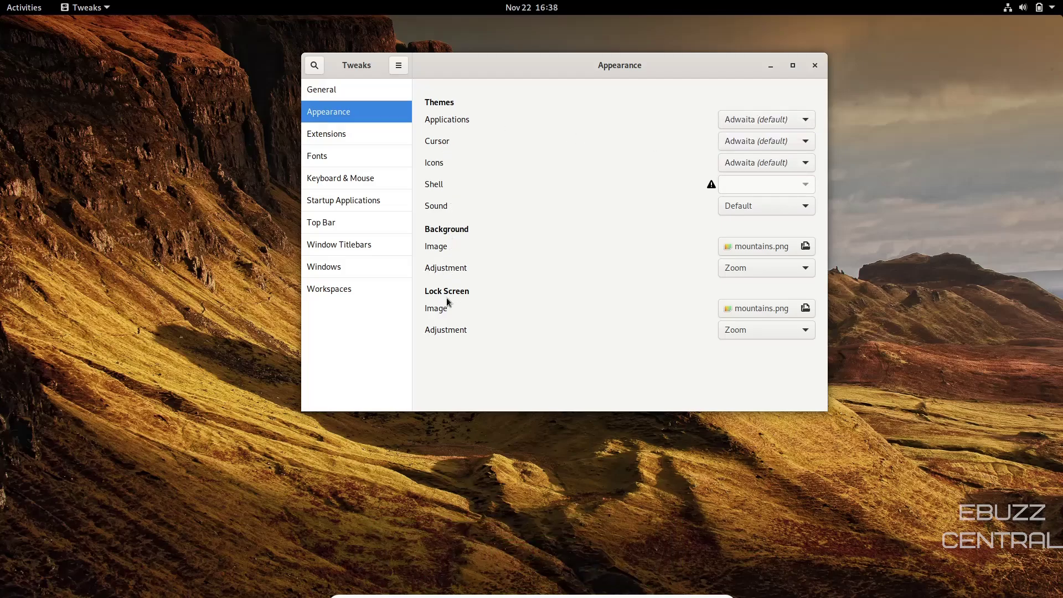
# Switch on the Applications menu extension on the Extensions page.
pyautogui.click(333, 134)
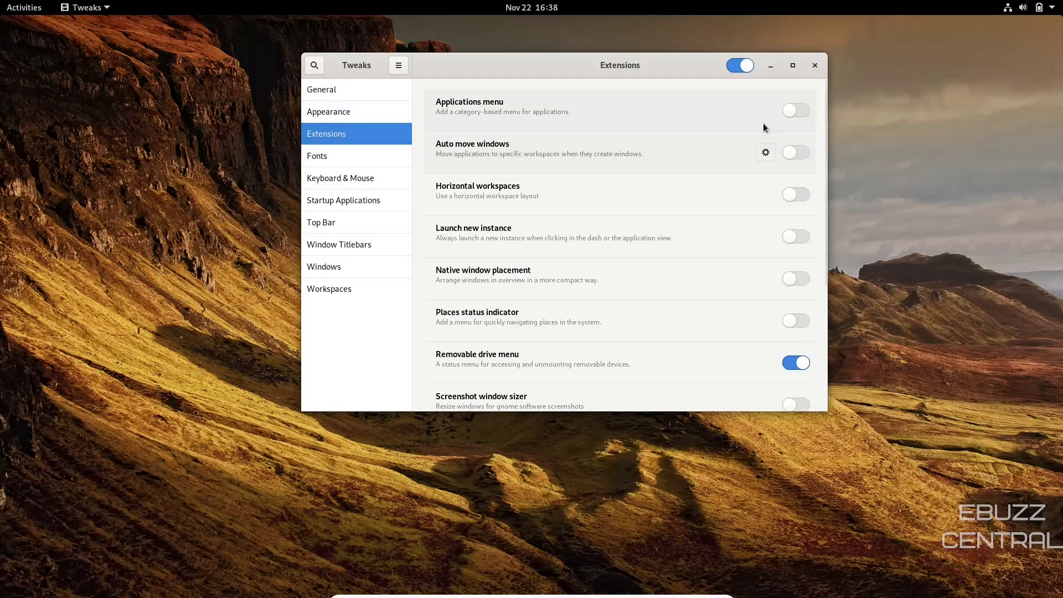
pyautogui.click(802, 111)
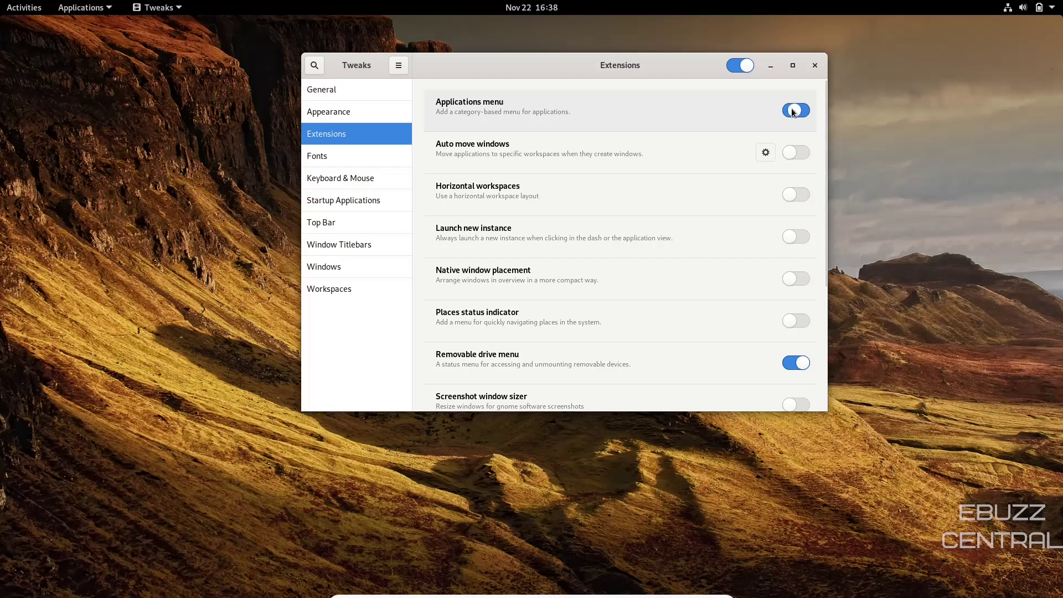
pyautogui.click(795, 111)
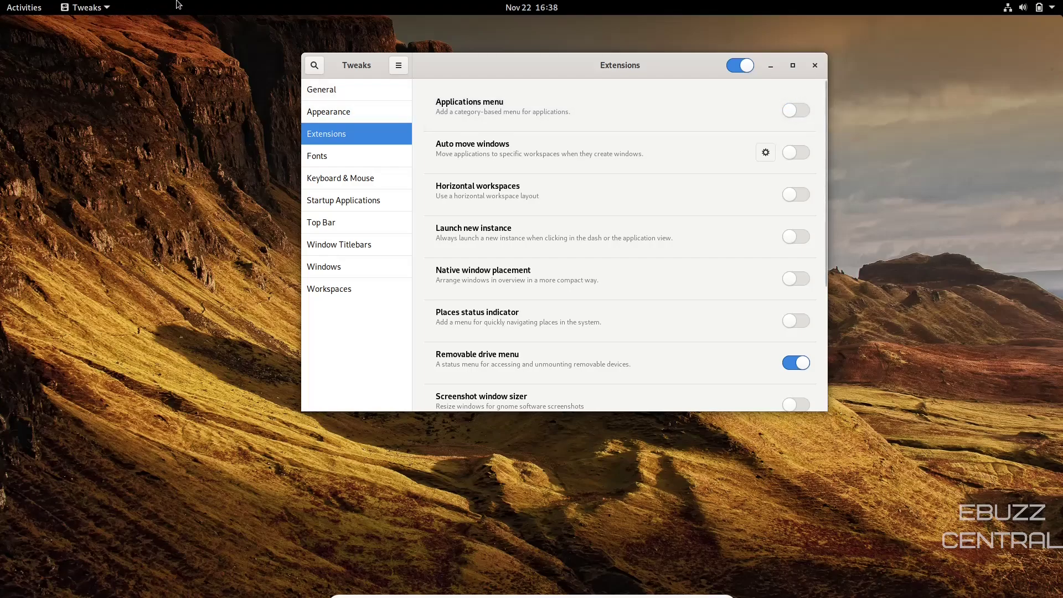
pyautogui.click(801, 111)
# Browse the new category-based Applications menu in the top bar, comparing it with the Activities overview.
pyautogui.click(103, 9)
pyautogui.click(103, 9)
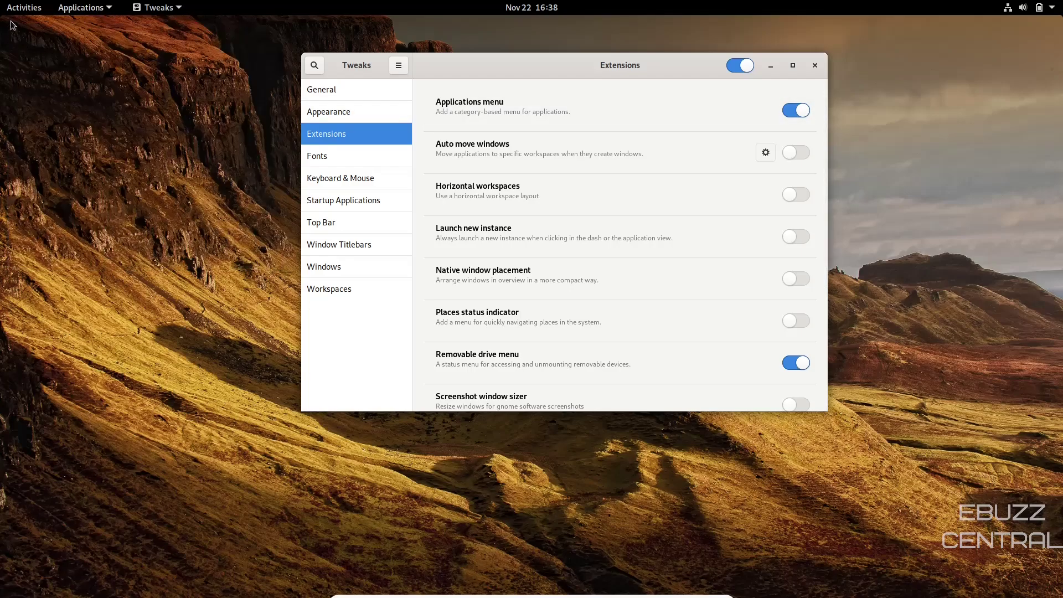
pyautogui.click(24, 8)
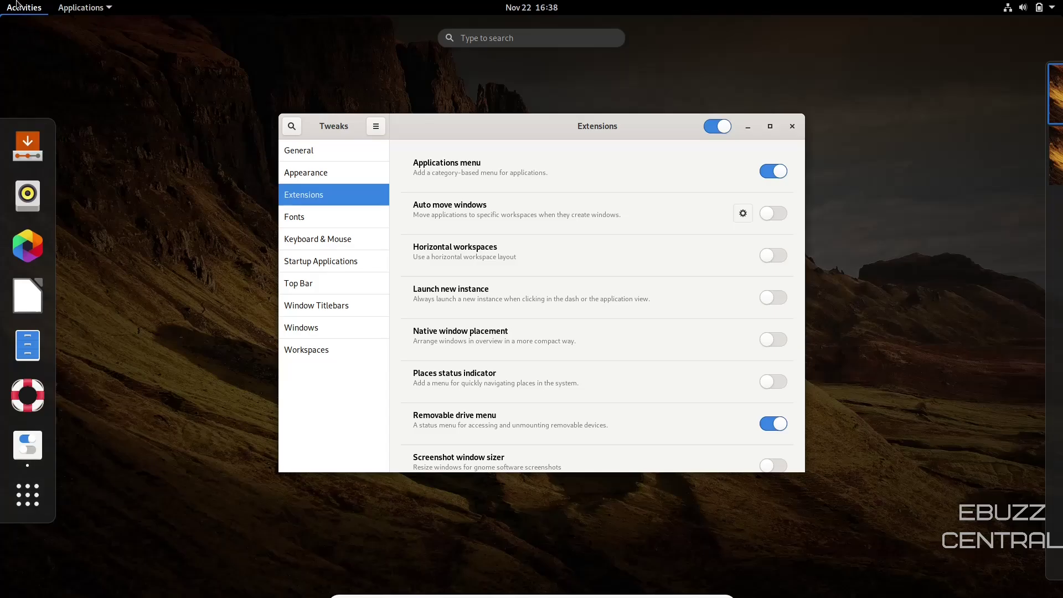
pyautogui.click(17, 6)
pyautogui.click(80, 8)
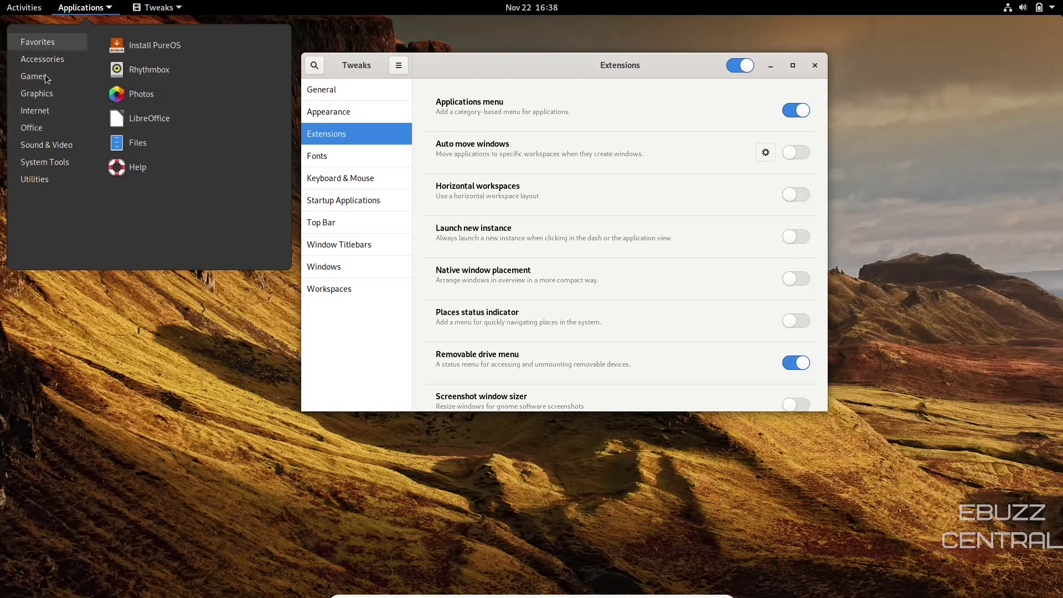
pyautogui.press('Escape')
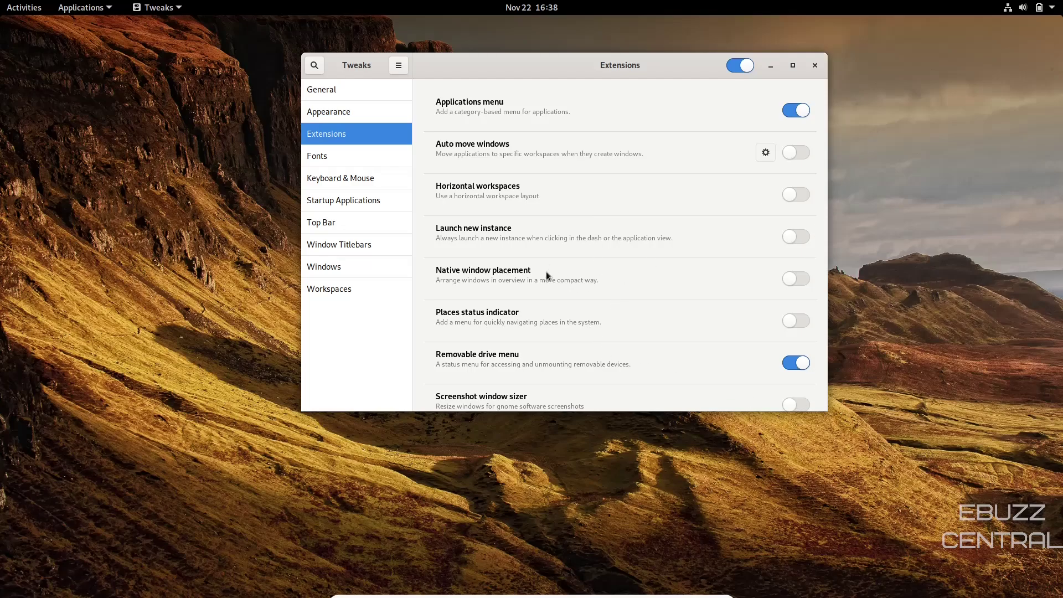
# Set Interface Text to Cantarell Regular 13 and return the scaling factor to 1.00.
pyautogui.click(330, 160)
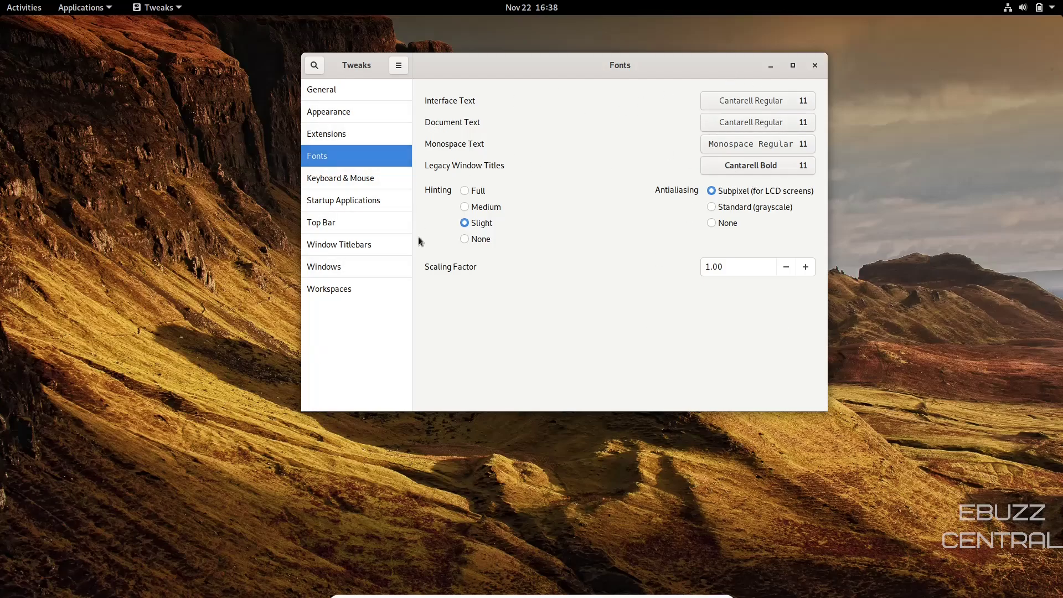
pyautogui.scroll(4, 736, 266)
pyautogui.click(783, 102)
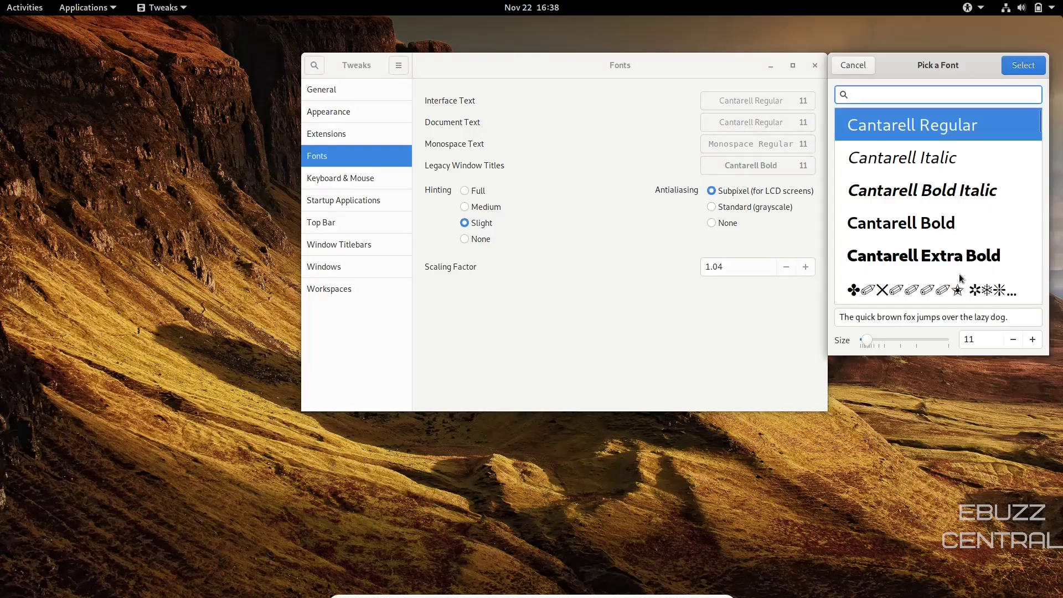
pyautogui.click(1032, 340)
pyautogui.click(1032, 340)
pyautogui.click(1024, 67)
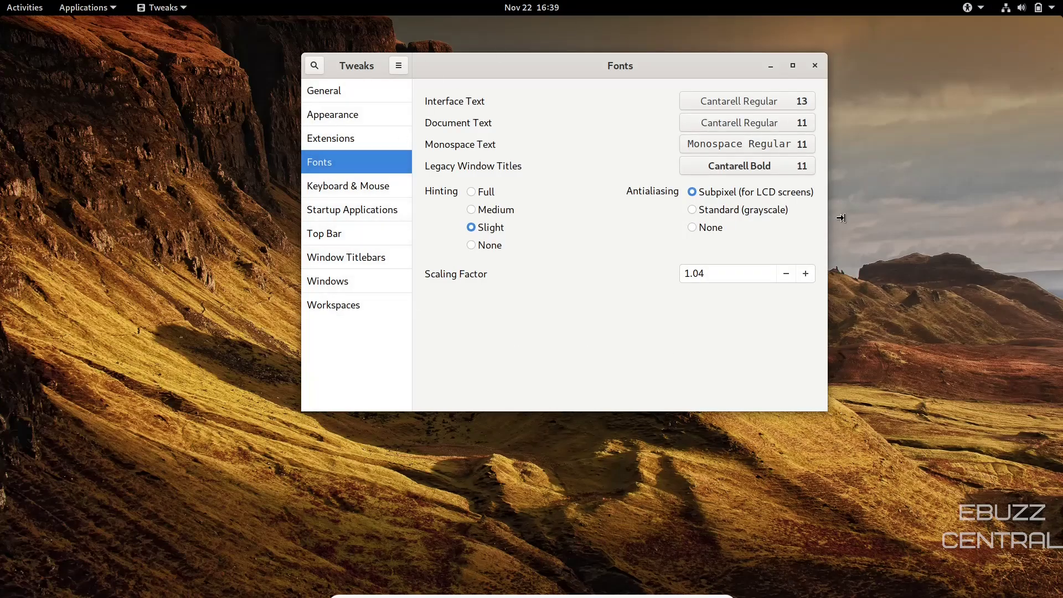
pyautogui.click(786, 276)
pyautogui.click(786, 276)
pyautogui.click(785, 276)
pyautogui.click(785, 276)
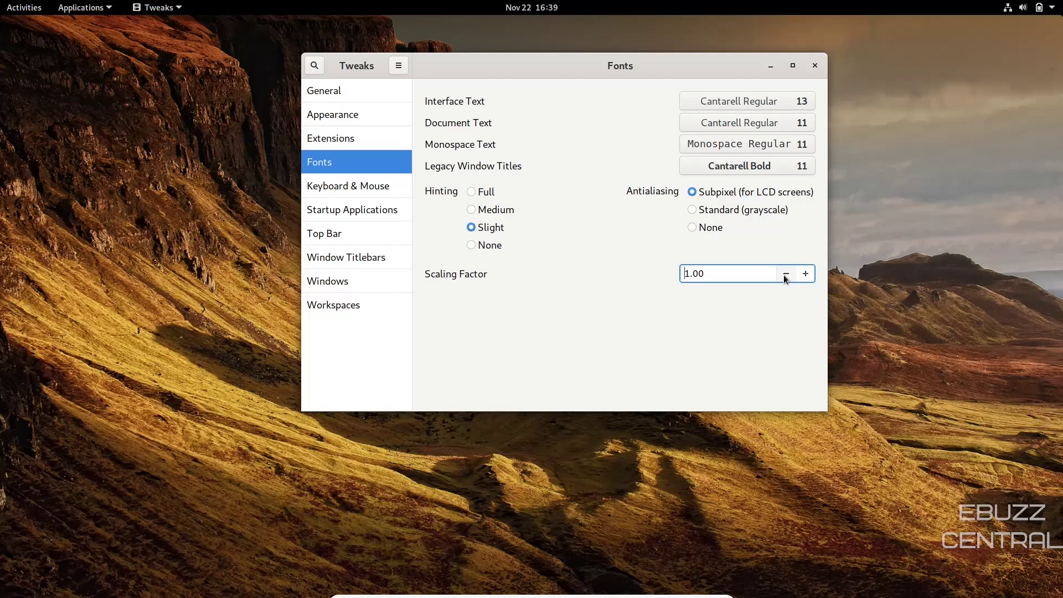
# On the Top Bar page, switch off the Activities Overview hot corner.
pyautogui.click(312, 188)
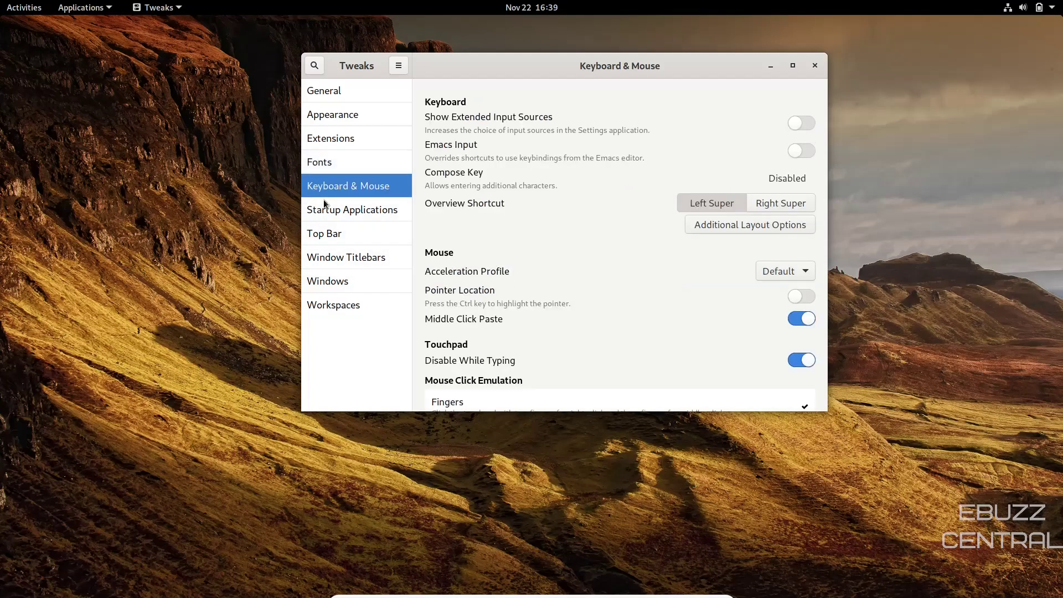
pyautogui.click(333, 218)
pyautogui.click(333, 239)
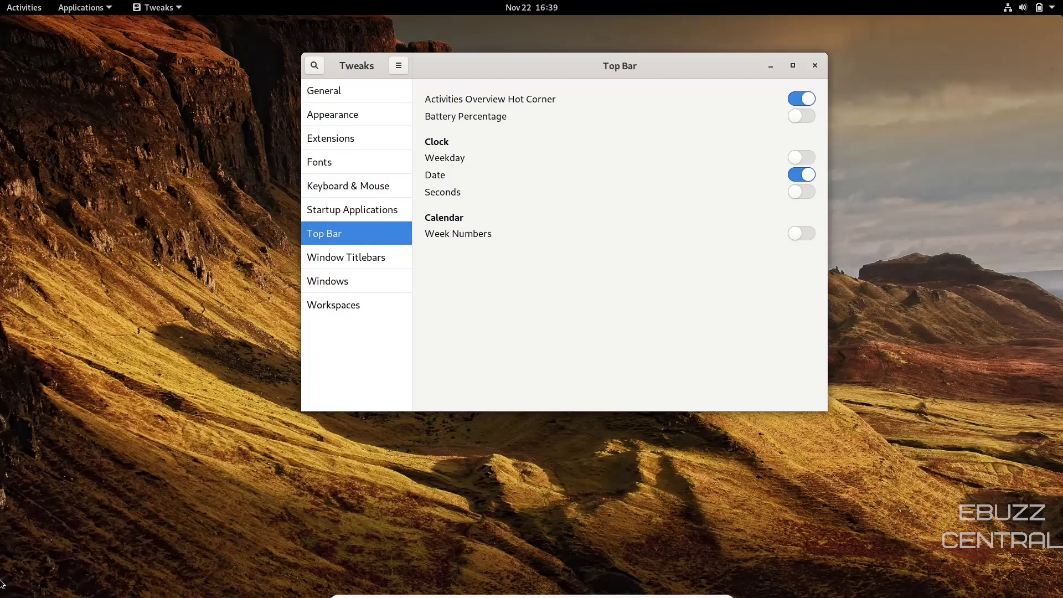
pyautogui.click(26, 10)
pyautogui.click(22, 10)
pyautogui.click(800, 99)
pyautogui.click(109, 10)
pyautogui.click(109, 10)
# Toggle the Maximize and Minimize titlebar buttons and test maximizing the Tweaks window.
pyautogui.click(345, 258)
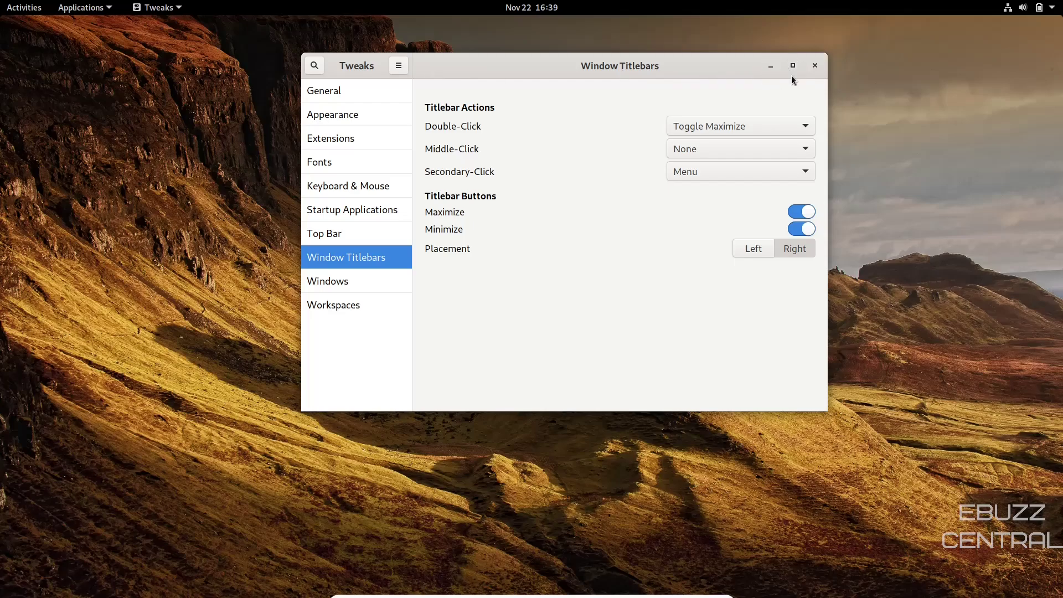
pyautogui.click(798, 213)
pyautogui.click(798, 229)
pyautogui.doubleClick(696, 72)
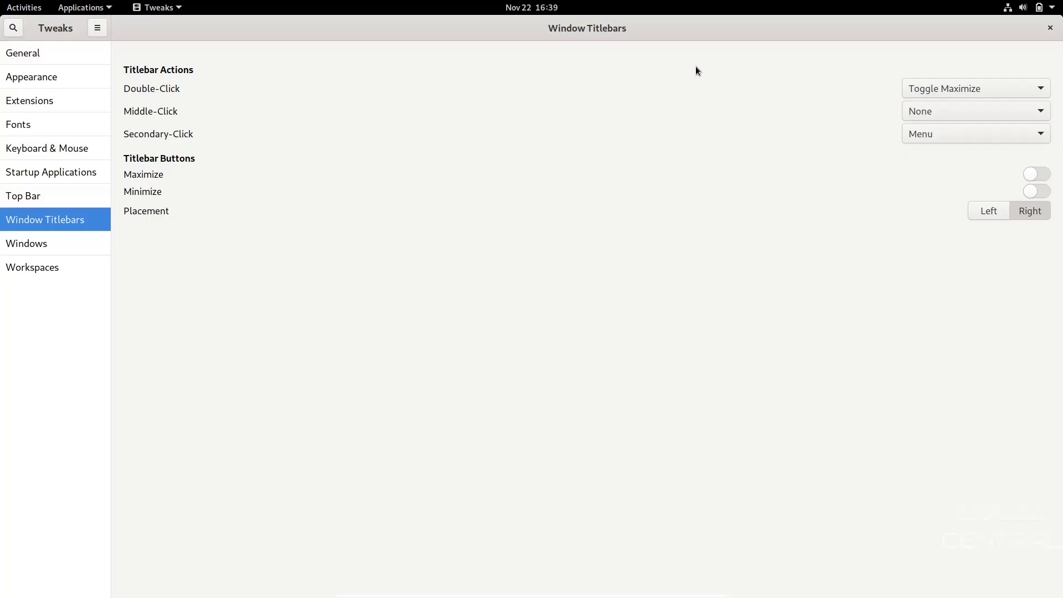
pyautogui.doubleClick(695, 34)
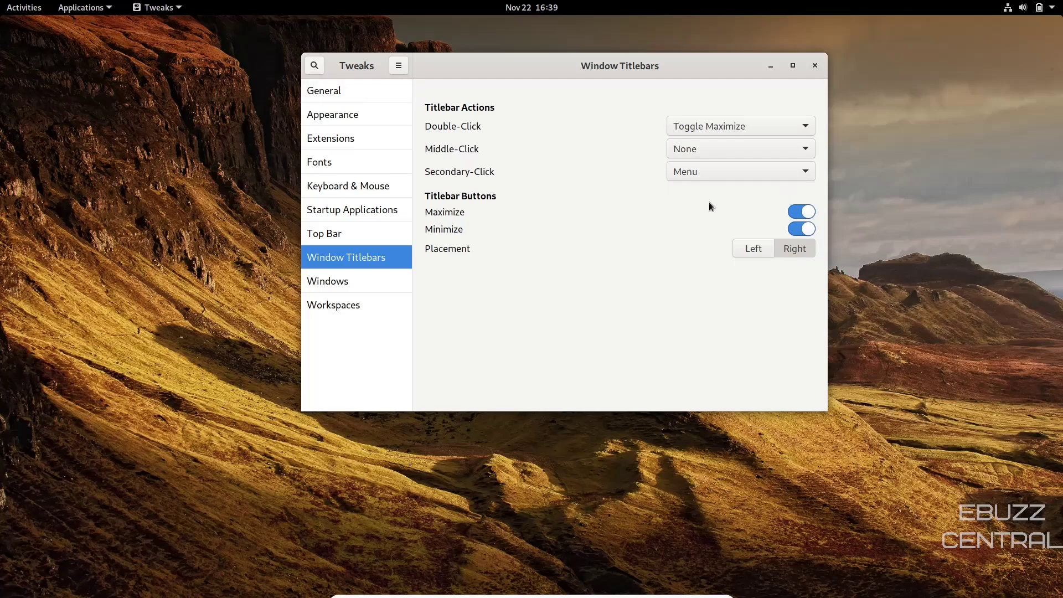
# Move titlebar button placement to Left, then back to Right.
pyautogui.click(751, 248)
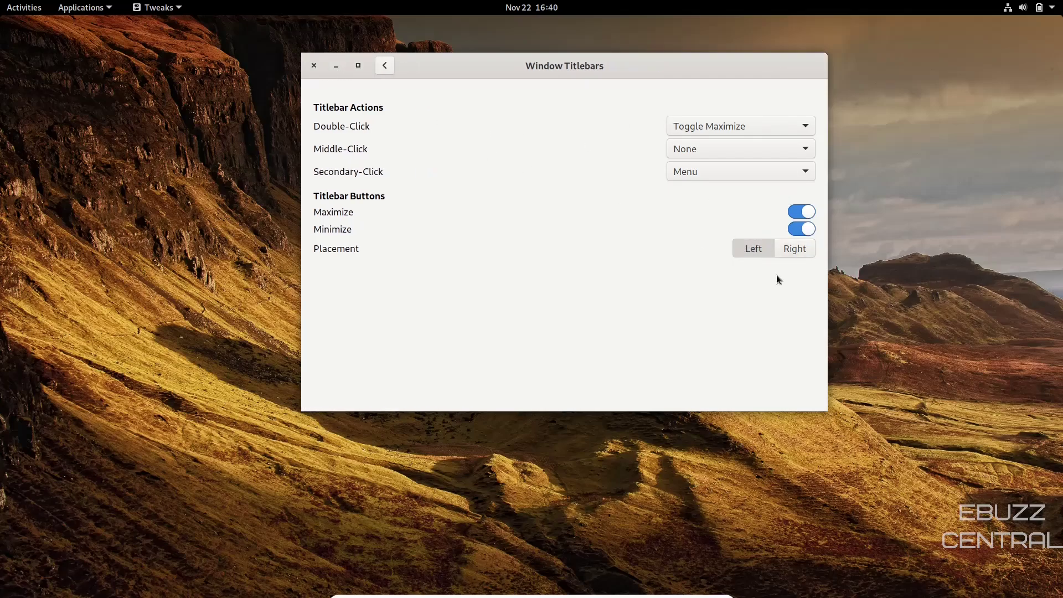
pyautogui.click(796, 253)
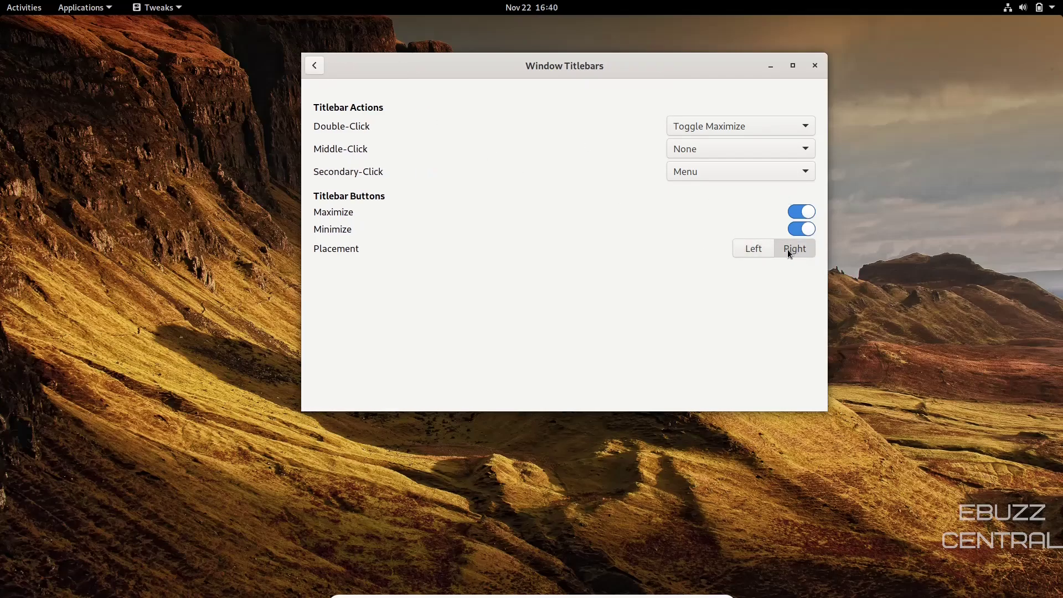
pyautogui.click(314, 66)
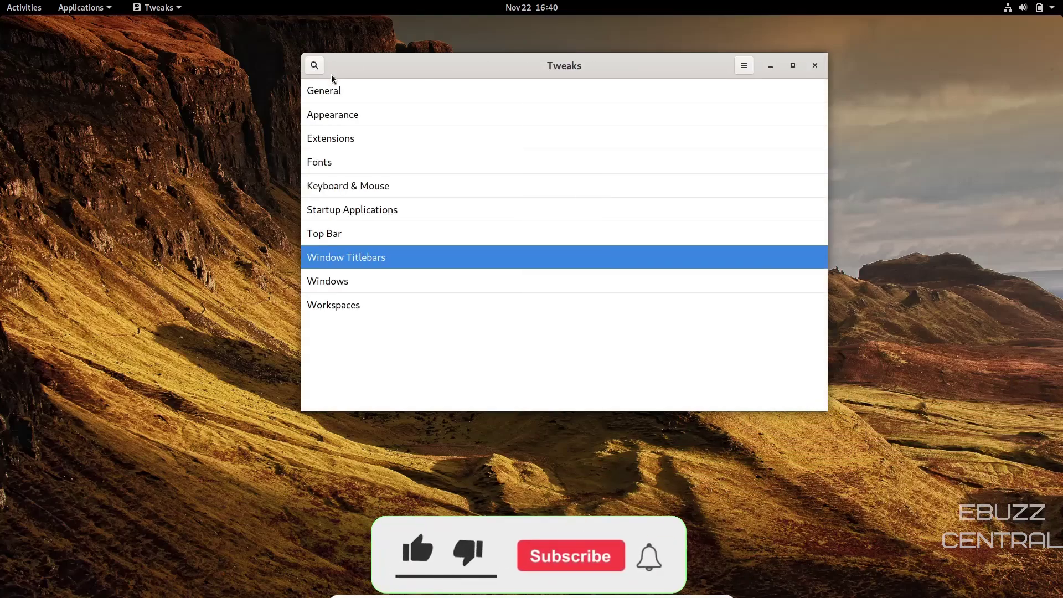
# View the Windows settings, then move on to the Workspaces page.
pyautogui.click(354, 287)
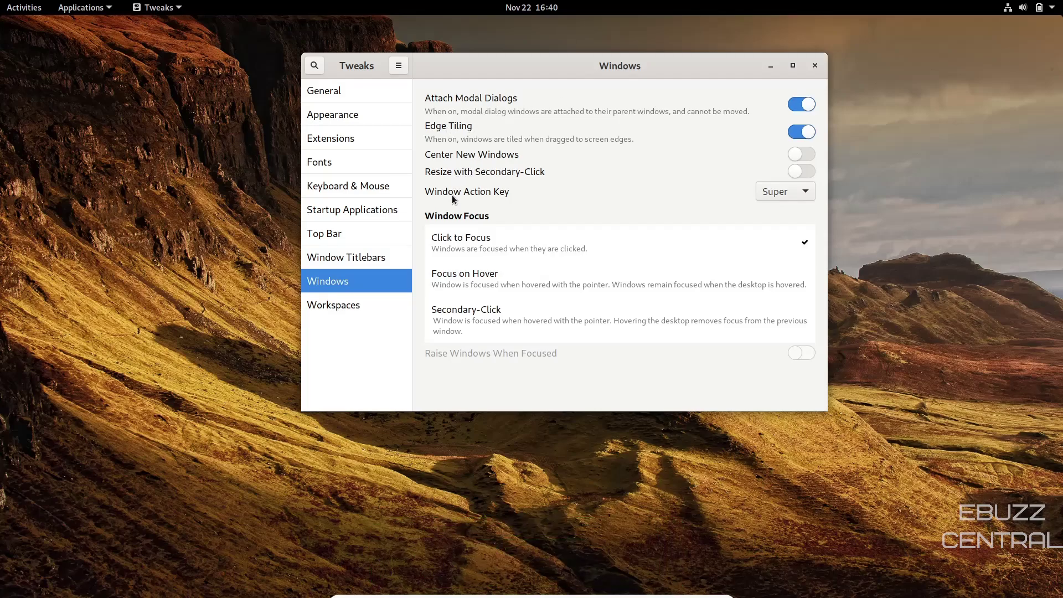
pyautogui.click(335, 306)
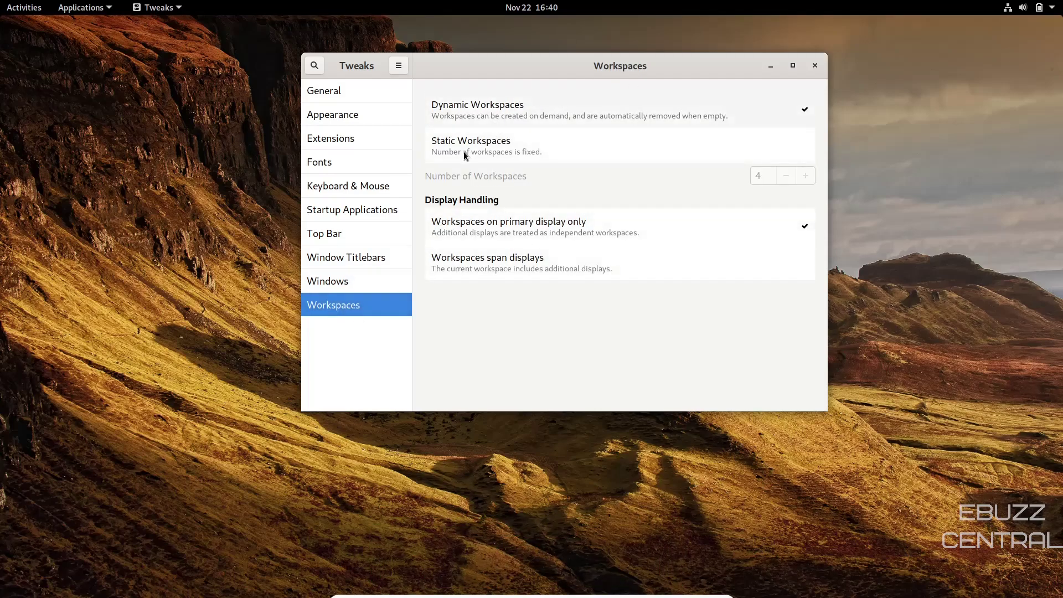